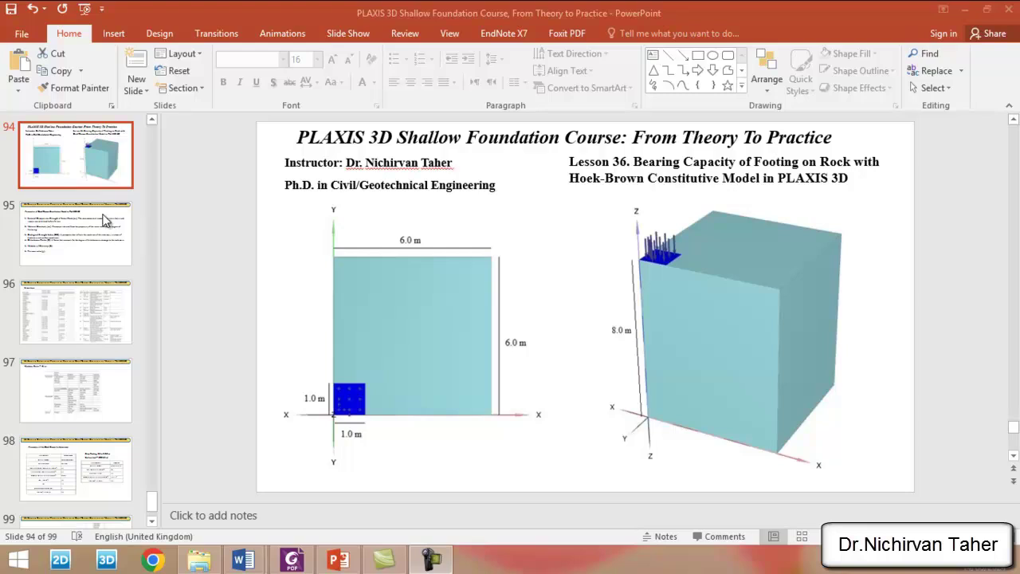
Review the lesson slides on the Hoek-Brown model parameters and the Poisson's ratio and rock strength tables for limestone.
{"action": "left_click", "coordinate": [68, 220]}
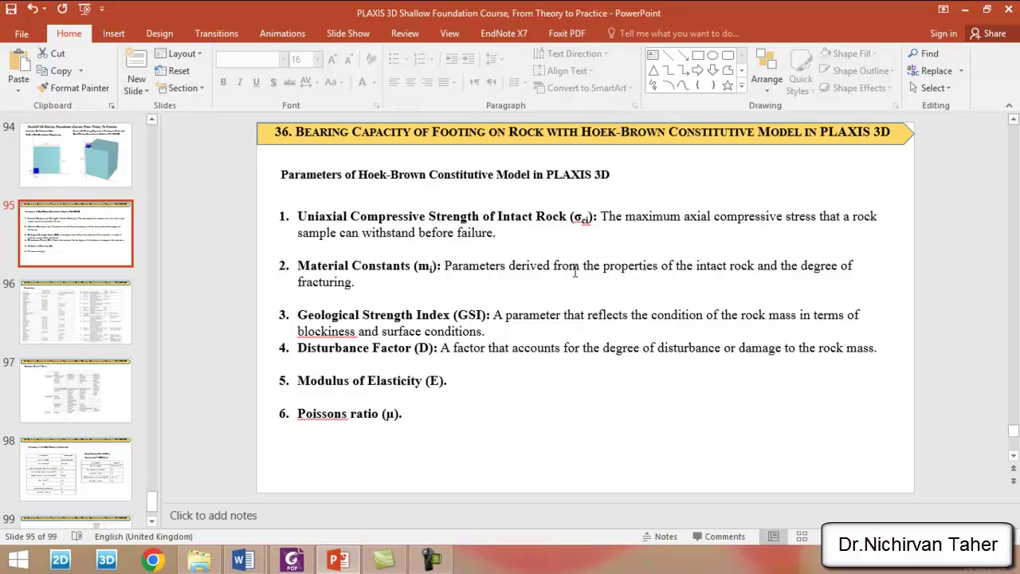
{"action": "left_click", "coordinate": [75, 290]}
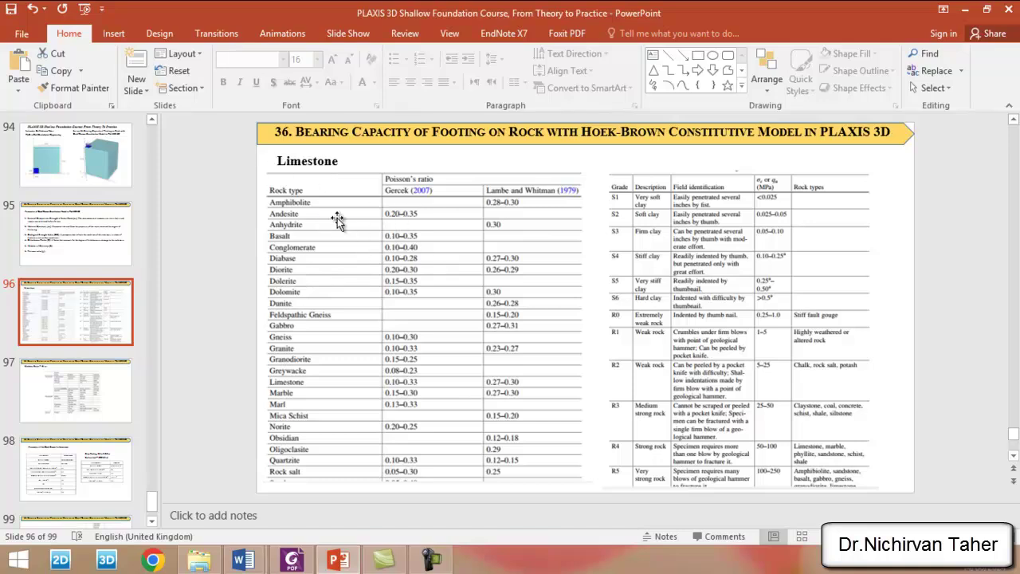
{"action": "left_click", "coordinate": [331, 162]}
{"action": "left_click", "coordinate": [296, 165]}
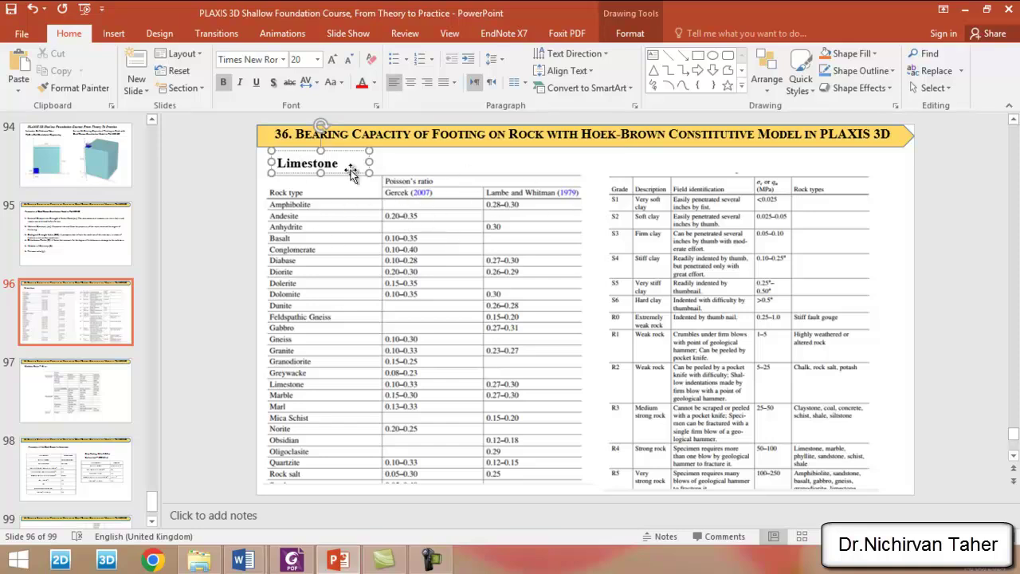
{"action": "left_click", "coordinate": [404, 164]}
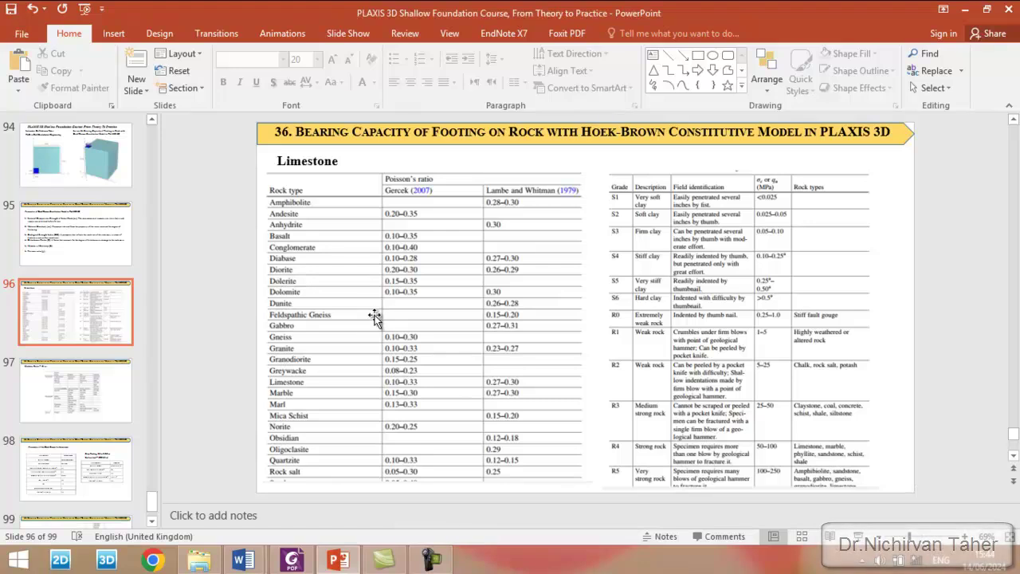
{"action": "scroll", "coordinate": [370, 311], "scroll_direction": "down", "scroll_amount": 1}
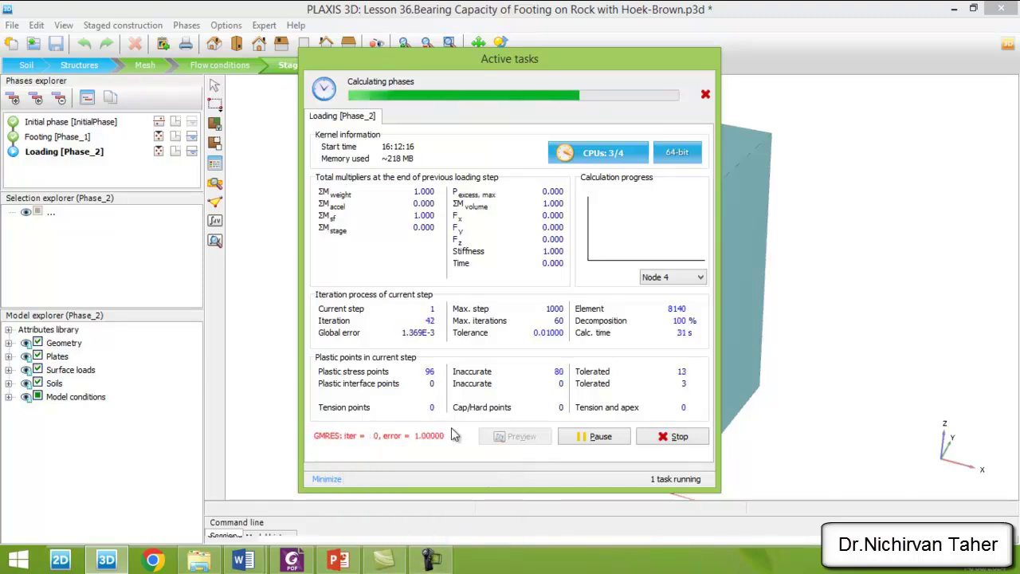
In PLAXIS 3D, save the calculated project and open the calculation results of the Loading phase.
{"action": "mouse_move", "coordinate": [434, 562]}
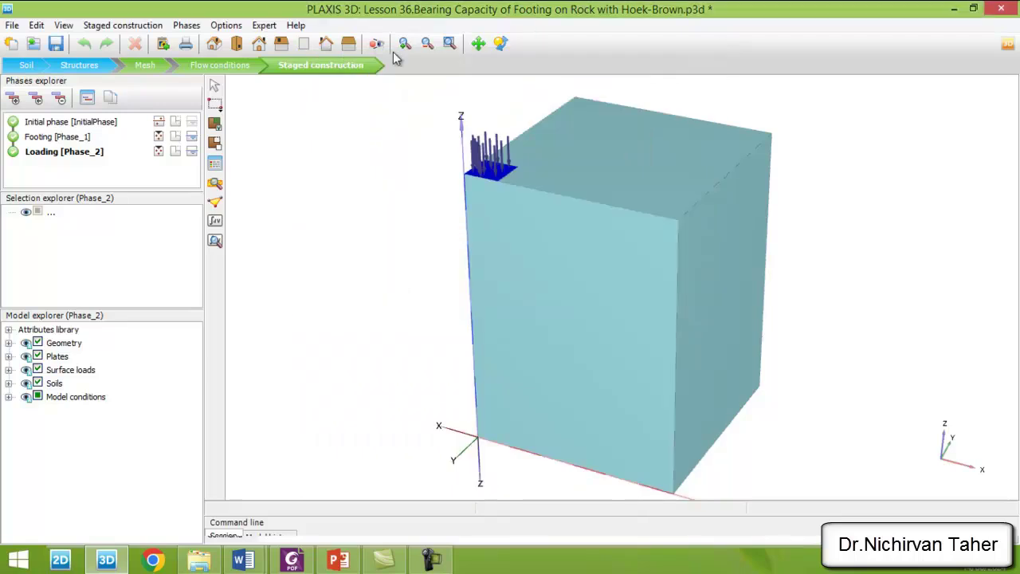
{"action": "left_click", "coordinate": [56, 43]}
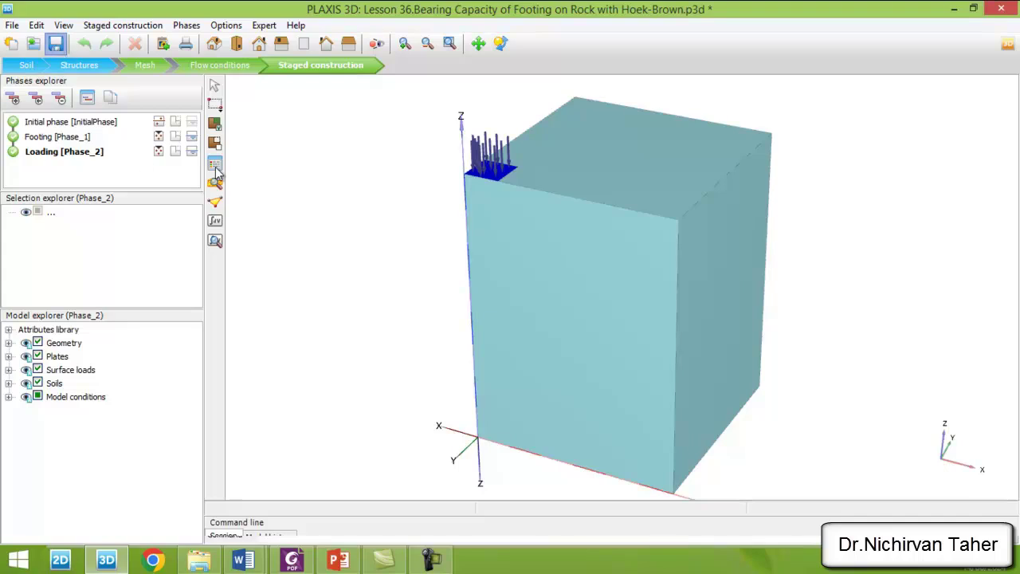
{"action": "left_click", "coordinate": [215, 242]}
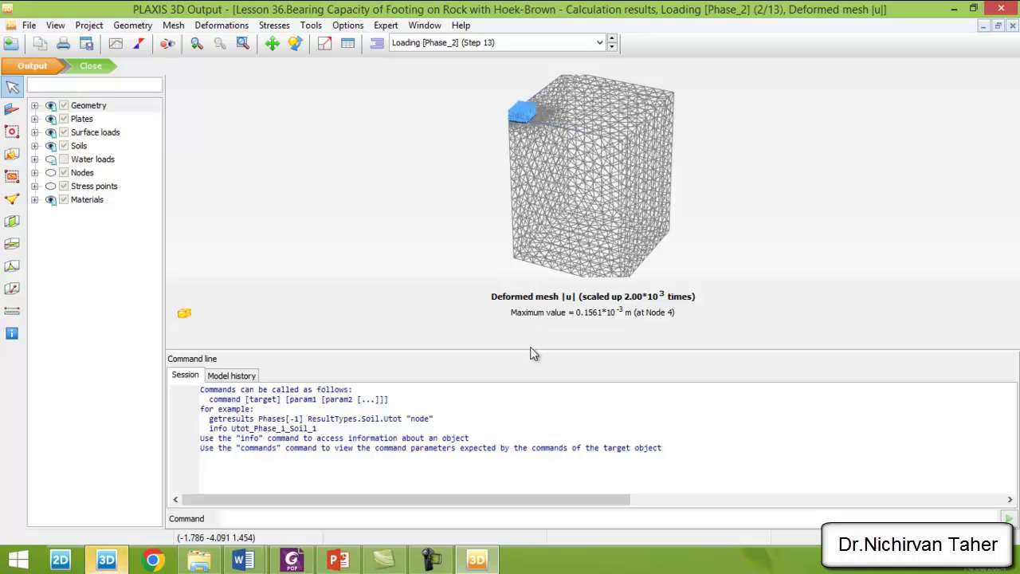
{"action": "left_click_drag", "start_coordinate": [531, 348], "coordinate": [526, 511]}
Examine the deformed mesh of the Loading phase around the footing from several viewing angles.
{"action": "left_click", "coordinate": [222, 25]}
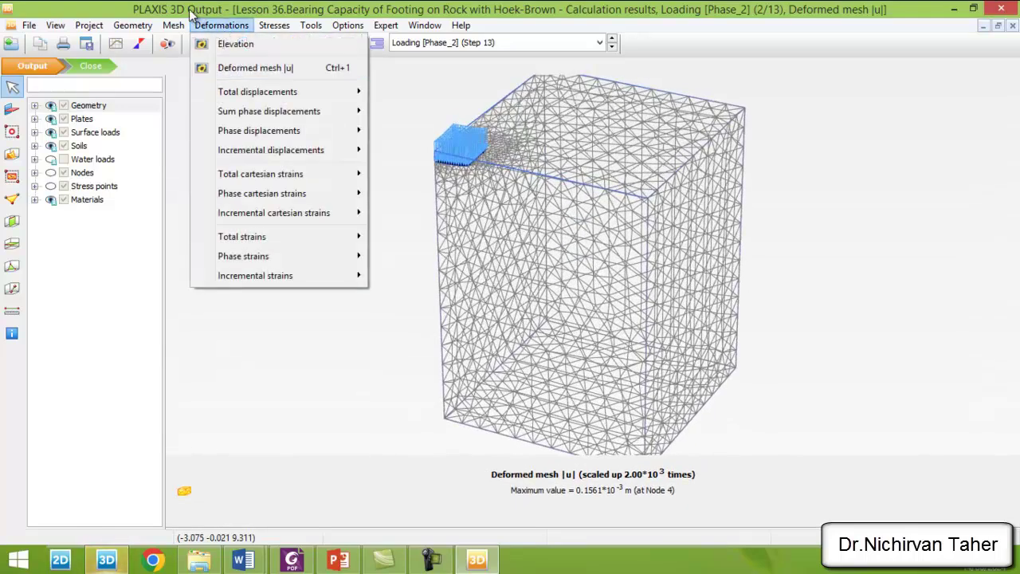
{"action": "left_click", "coordinate": [223, 232]}
{"action": "scroll", "coordinate": [444, 170], "scroll_direction": "up", "scroll_amount": 5}
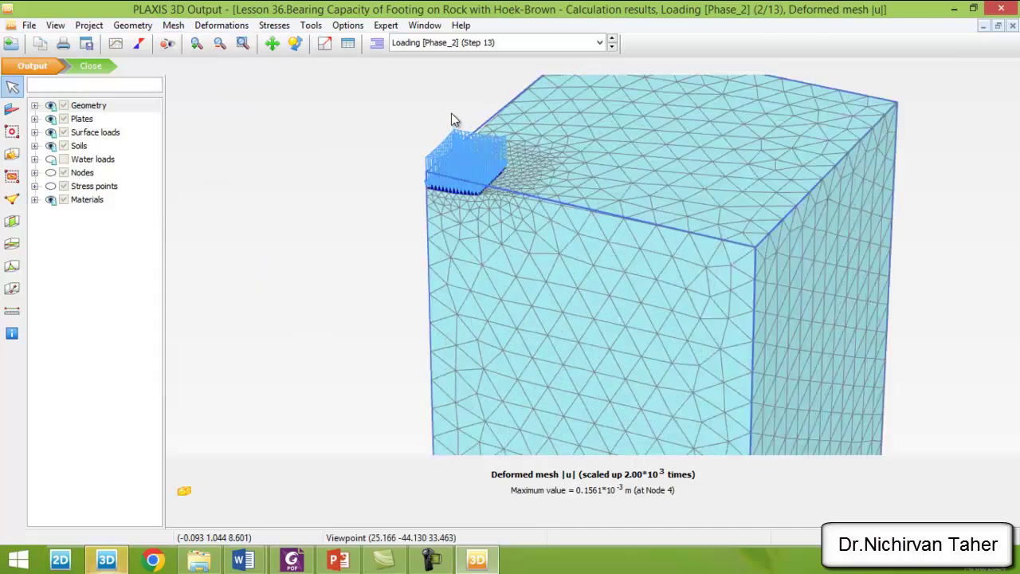
{"action": "scroll", "coordinate": [443, 167], "scroll_direction": "up", "scroll_amount": 5}
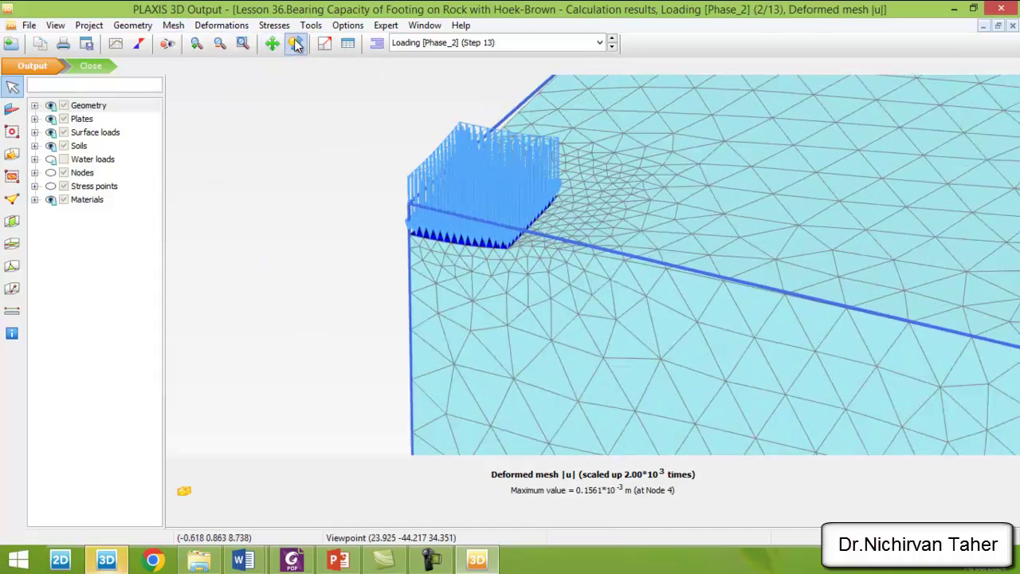
{"action": "left_click", "coordinate": [295, 43]}
{"action": "left_click_drag", "start_coordinate": [306, 223], "coordinate": [602, 191]}
{"action": "scroll", "coordinate": [409, 125], "scroll_direction": "down", "scroll_amount": 5}
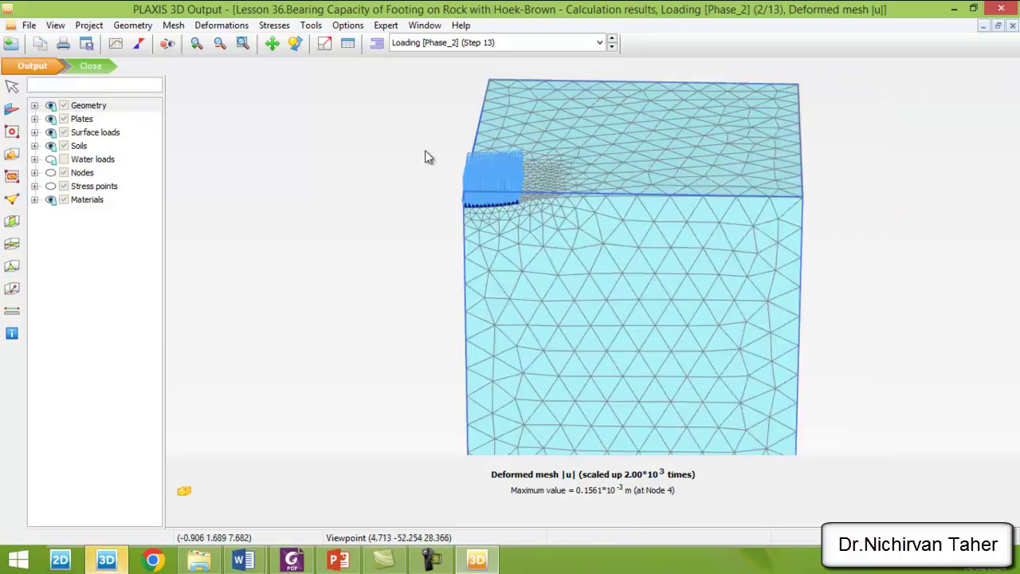
{"action": "left_click", "coordinate": [295, 43]}
{"action": "left_click_drag", "start_coordinate": [368, 239], "coordinate": [764, 231]}
{"action": "scroll", "coordinate": [731, 162], "scroll_direction": "up", "scroll_amount": 3}
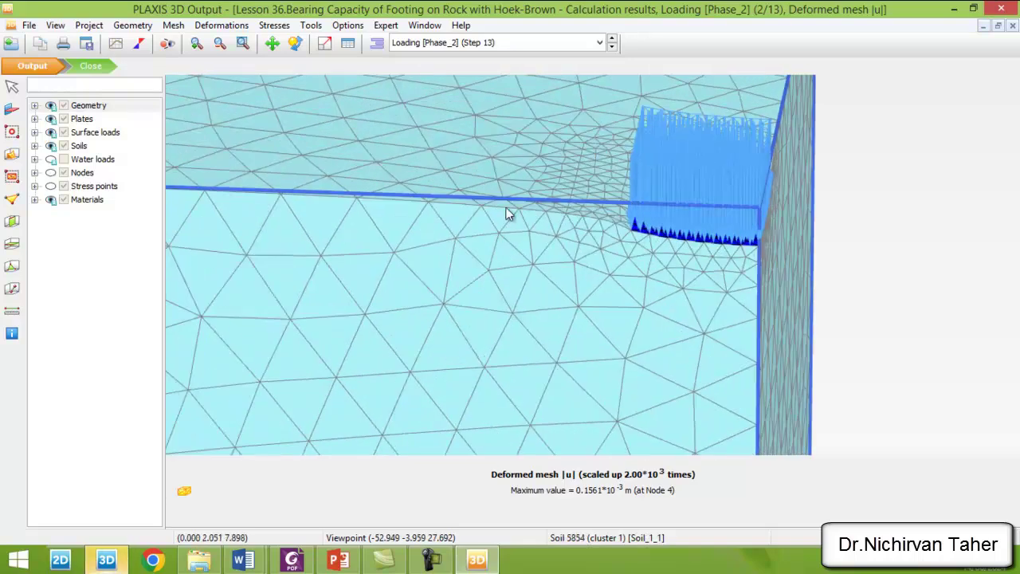
{"action": "scroll", "coordinate": [534, 209], "scroll_direction": "down", "scroll_amount": 4}
{"action": "left_click_drag", "start_coordinate": [533, 212], "coordinate": [363, 193]}
{"action": "scroll", "coordinate": [504, 150], "scroll_direction": "up", "scroll_amount": 2}
Hide the surface loads and inspect the footing plate in the deformed mesh.
{"action": "left_click", "coordinate": [51, 134]}
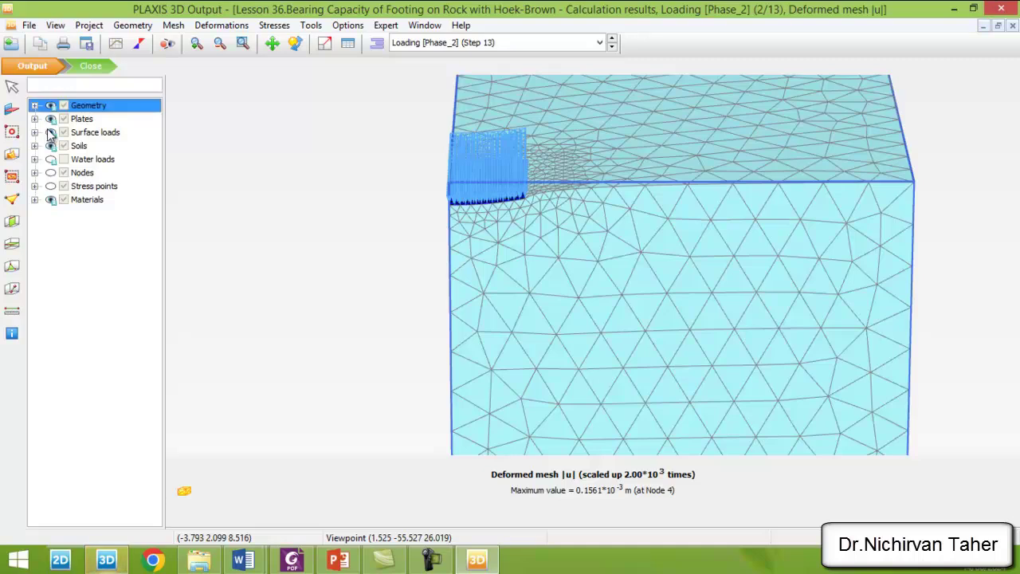
{"action": "scroll", "coordinate": [500, 165], "scroll_direction": "up", "scroll_amount": 3}
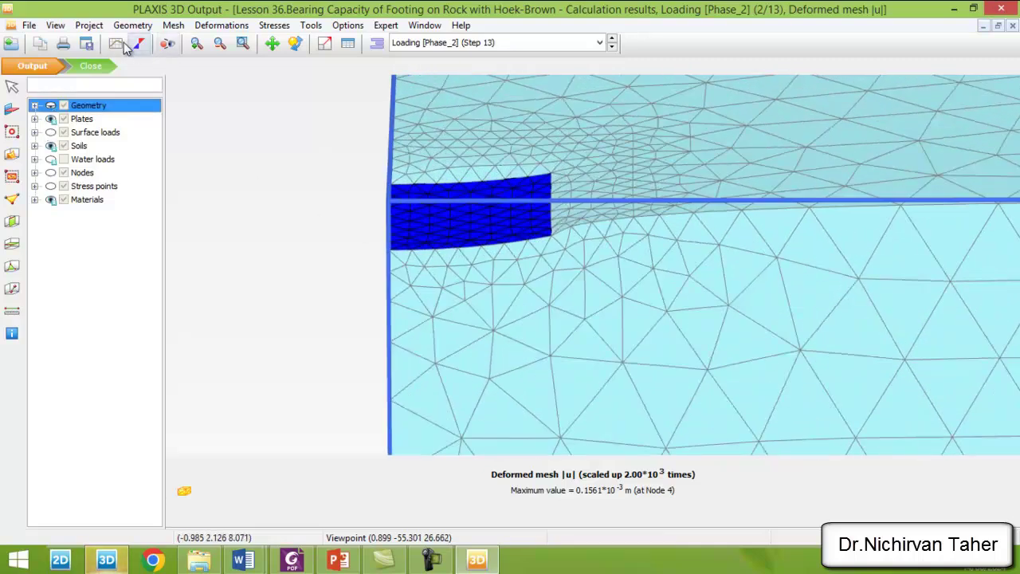
{"action": "left_click", "coordinate": [295, 44]}
{"action": "left_click_drag", "start_coordinate": [324, 187], "coordinate": [597, 207]}
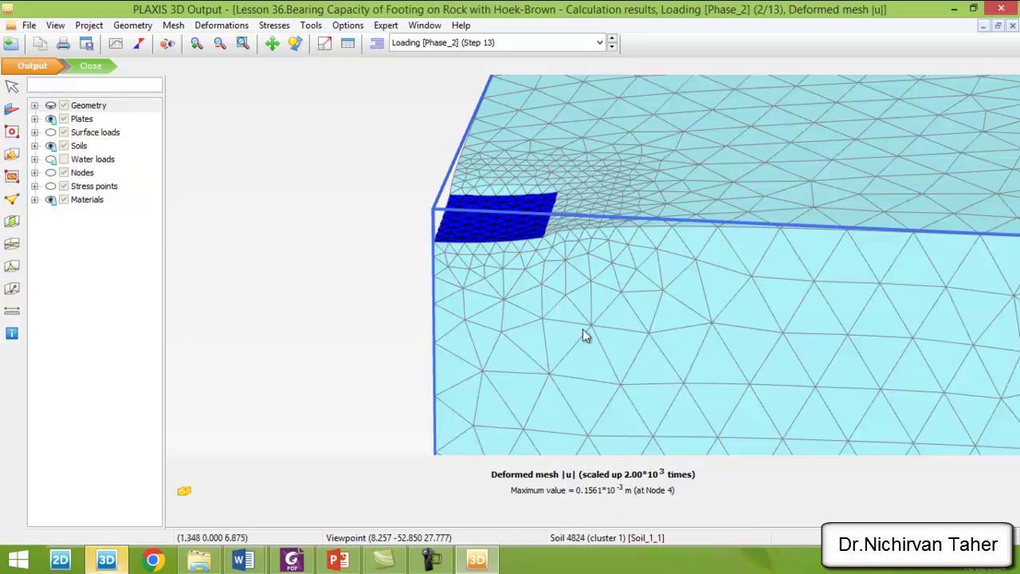
Display the total displacements u_z of the Loading phase and view the shaded plot from another side.
{"action": "scroll", "coordinate": [582, 327], "scroll_direction": "down", "scroll_amount": 3}
{"action": "left_click", "coordinate": [223, 26]}
{"action": "mouse_move", "coordinate": [263, 92]}
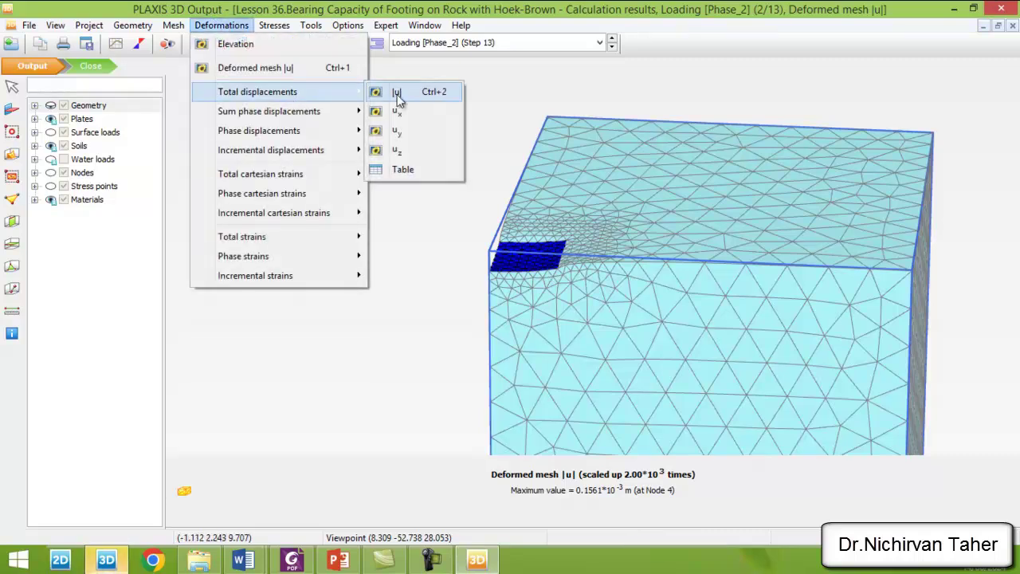
{"action": "left_click", "coordinate": [396, 150]}
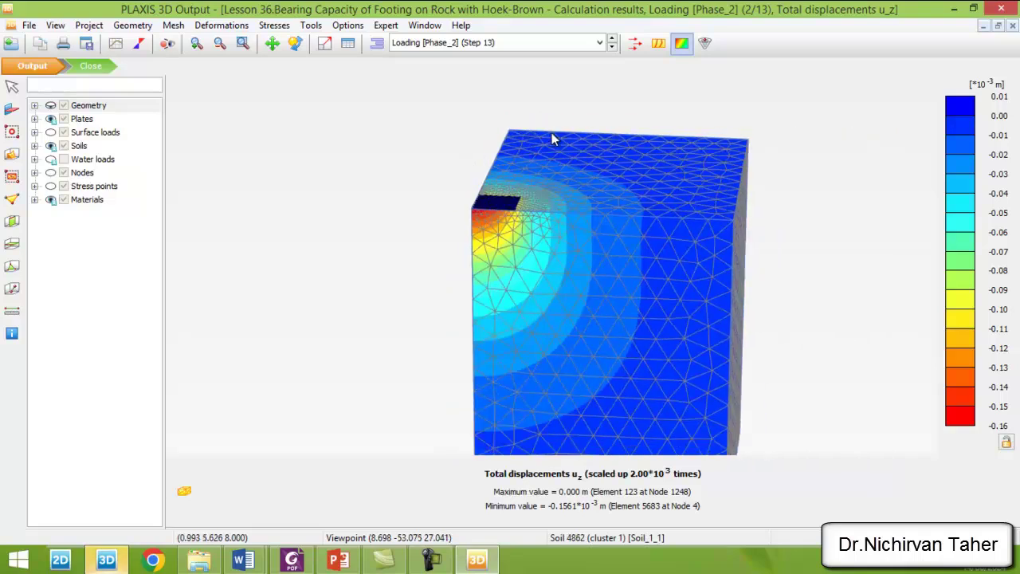
{"action": "left_click", "coordinate": [295, 42]}
{"action": "left_click_drag", "start_coordinate": [363, 245], "coordinate": [505, 290]}
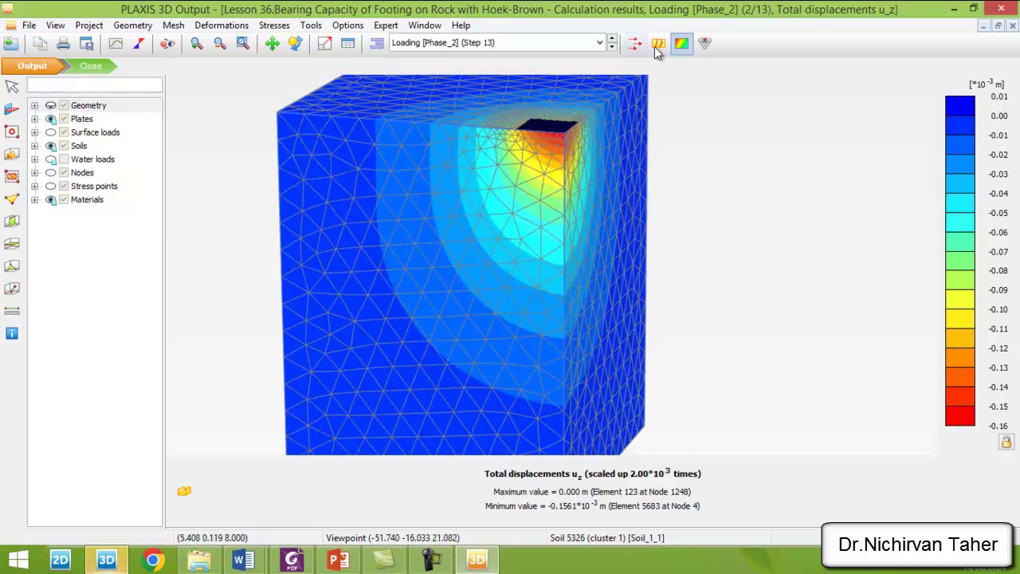
Show the u_z displacements as contour lines and as arrows, and examine the arrows beneath the footing.
{"action": "left_click", "coordinate": [658, 43]}
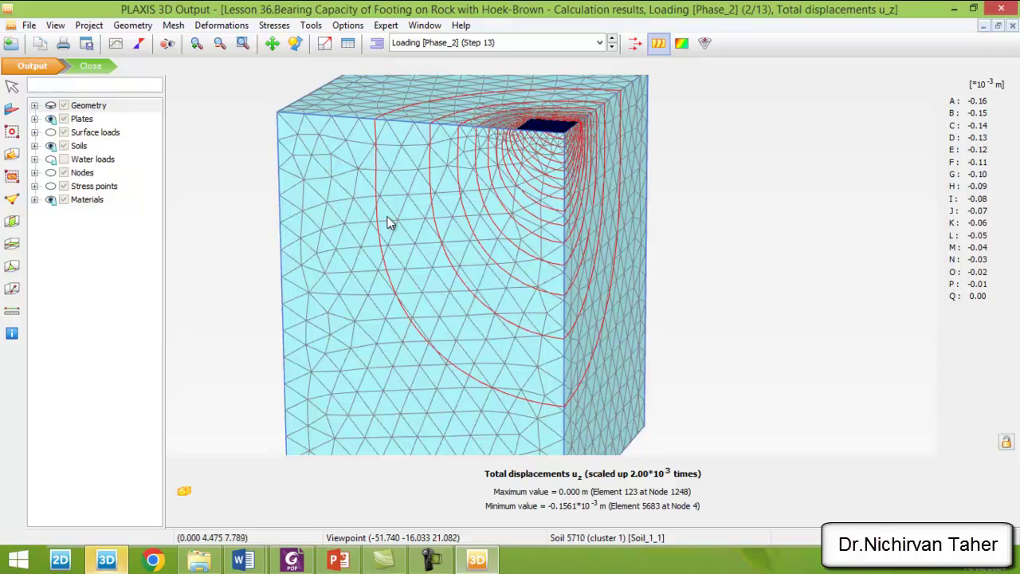
{"action": "left_click", "coordinate": [635, 44]}
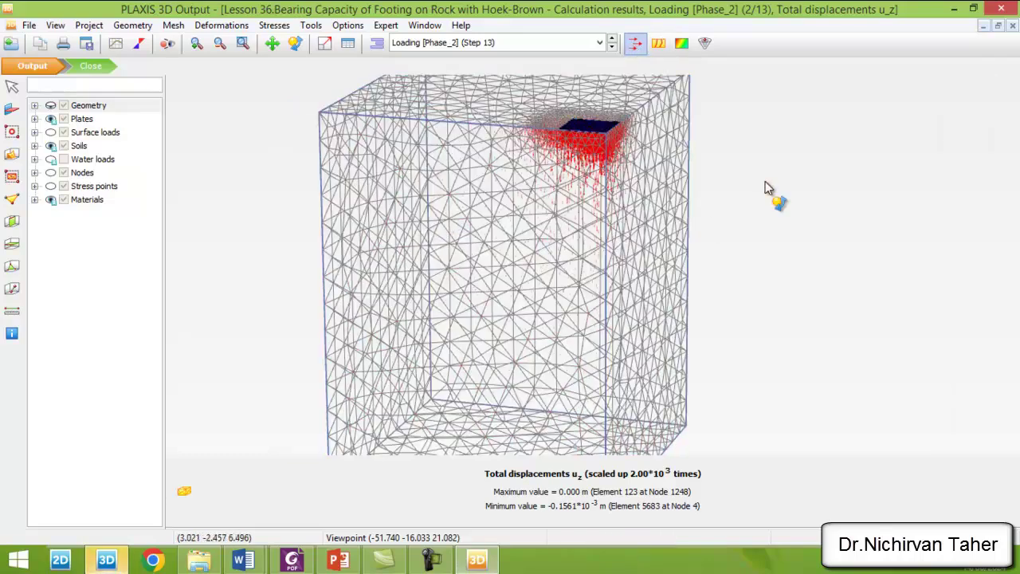
{"action": "left_click_drag", "start_coordinate": [746, 191], "coordinate": [476, 144]}
{"action": "scroll", "coordinate": [476, 144], "scroll_direction": "up", "scroll_amount": 5}
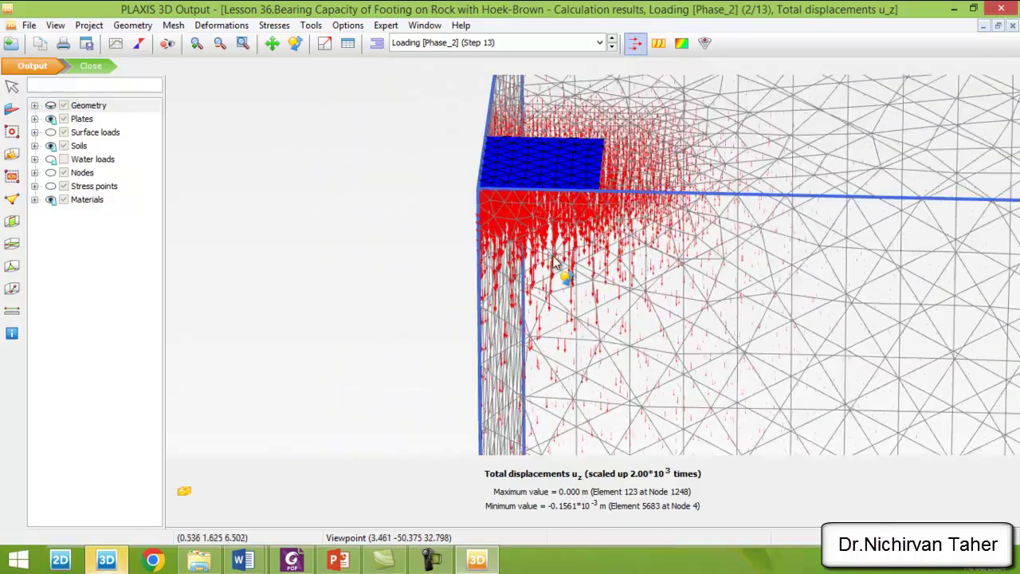
{"action": "scroll", "coordinate": [493, 141], "scroll_direction": "down", "scroll_amount": 3}
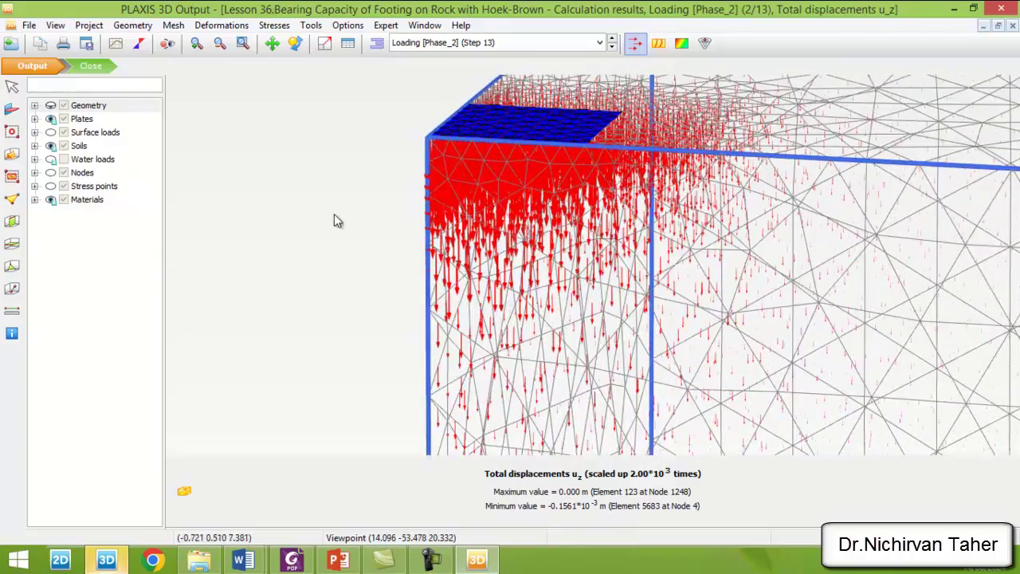
{"action": "scroll", "coordinate": [334, 211], "scroll_direction": "down", "scroll_amount": 2}
{"action": "left_click_drag", "start_coordinate": [333, 211], "coordinate": [479, 200]}
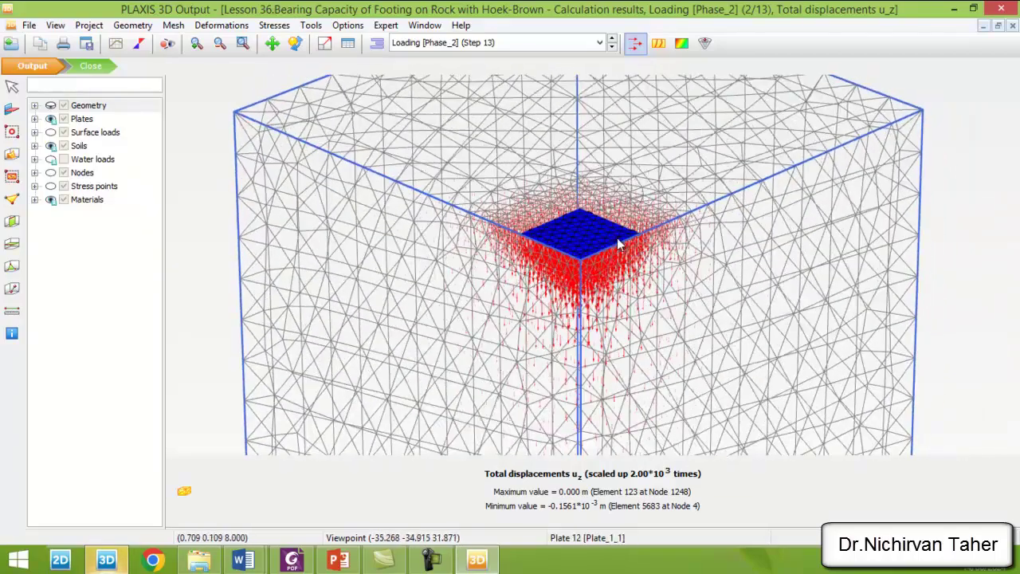
Display the Cartesian total stress σ_zz and examine its distribution beneath the footing.
{"action": "left_click", "coordinate": [274, 25]}
{"action": "mouse_move", "coordinate": [365, 69]}
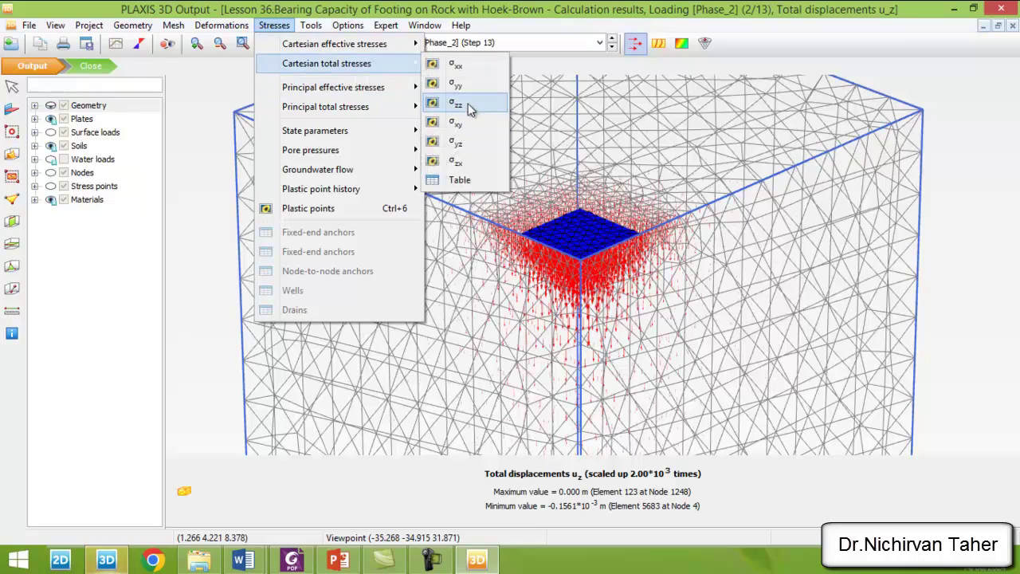
{"action": "left_click", "coordinate": [470, 109]}
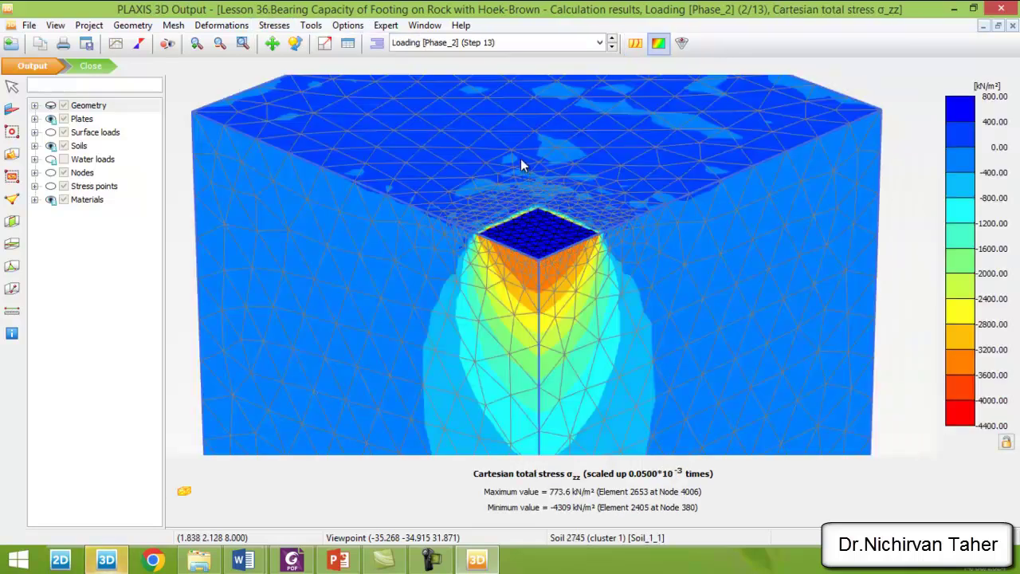
{"action": "right_click_drag", "start_coordinate": [535, 140], "coordinate": [446, 210], "text": "ctrl"}
{"action": "scroll", "coordinate": [518, 175], "scroll_direction": "up", "scroll_amount": 5}
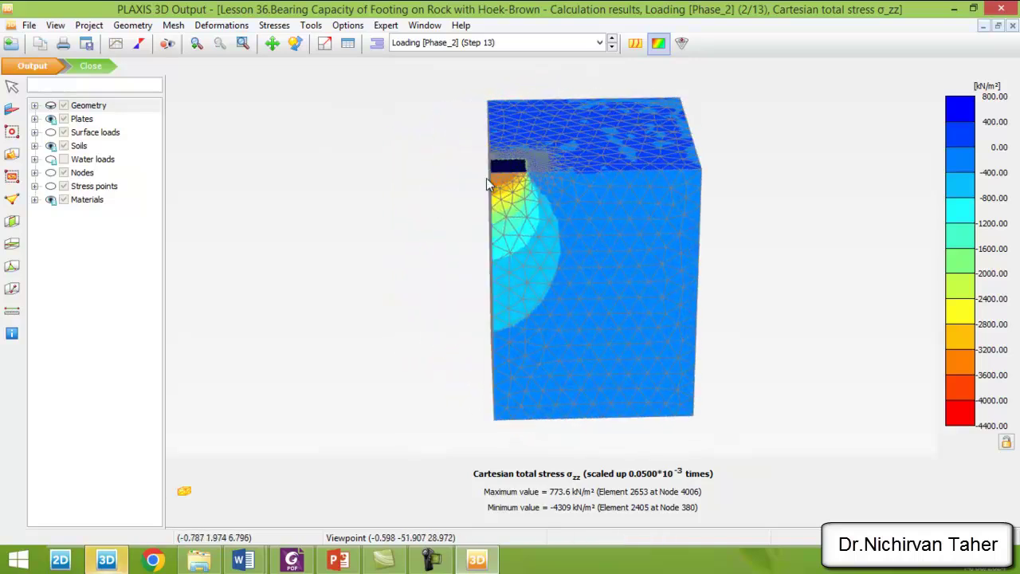
{"action": "right_click_drag", "start_coordinate": [517, 175], "coordinate": [492, 137], "text": "ctrl"}
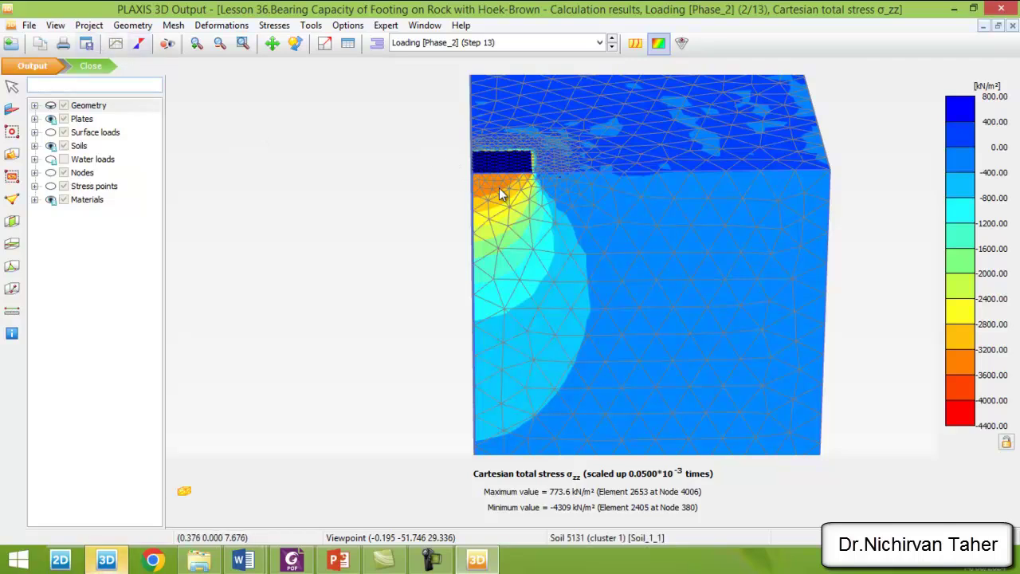
Start a new chart in the curves manager with the project multiplier ΣMstage on the X-axis.
{"action": "left_click", "coordinate": [116, 44]}
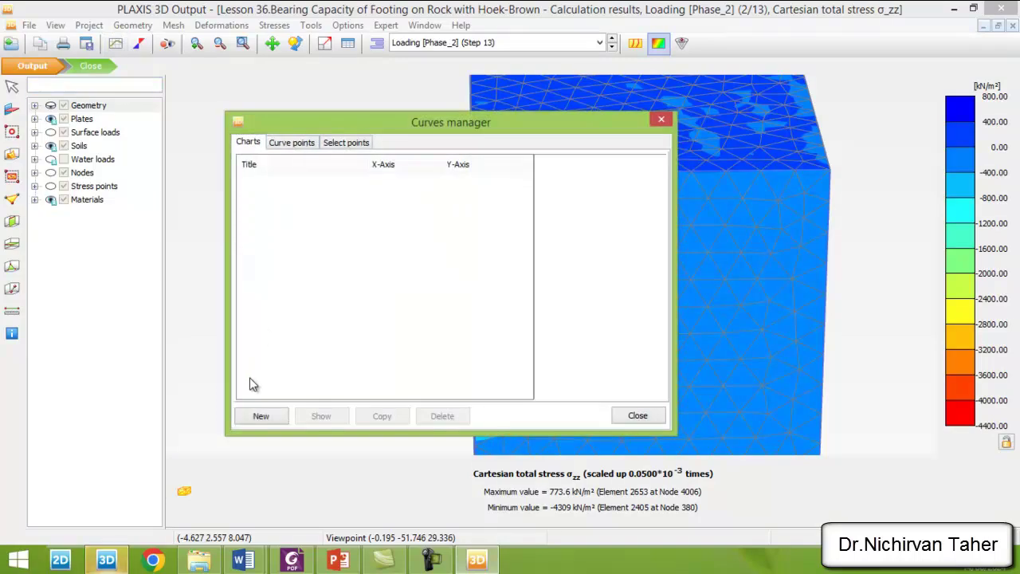
{"action": "left_click", "coordinate": [263, 416]}
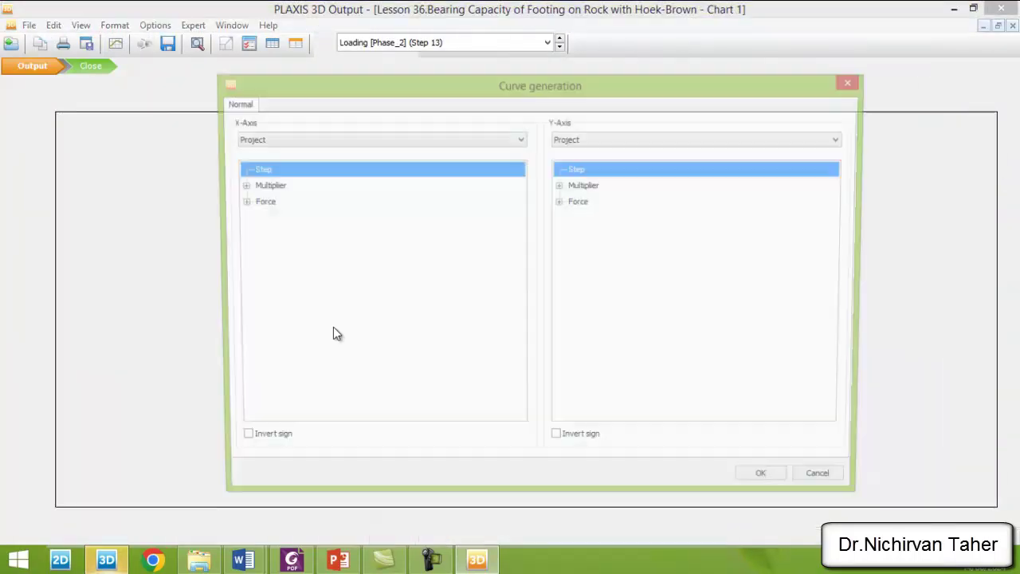
{"action": "left_click", "coordinate": [239, 185]}
{"action": "left_click", "coordinate": [278, 235]}
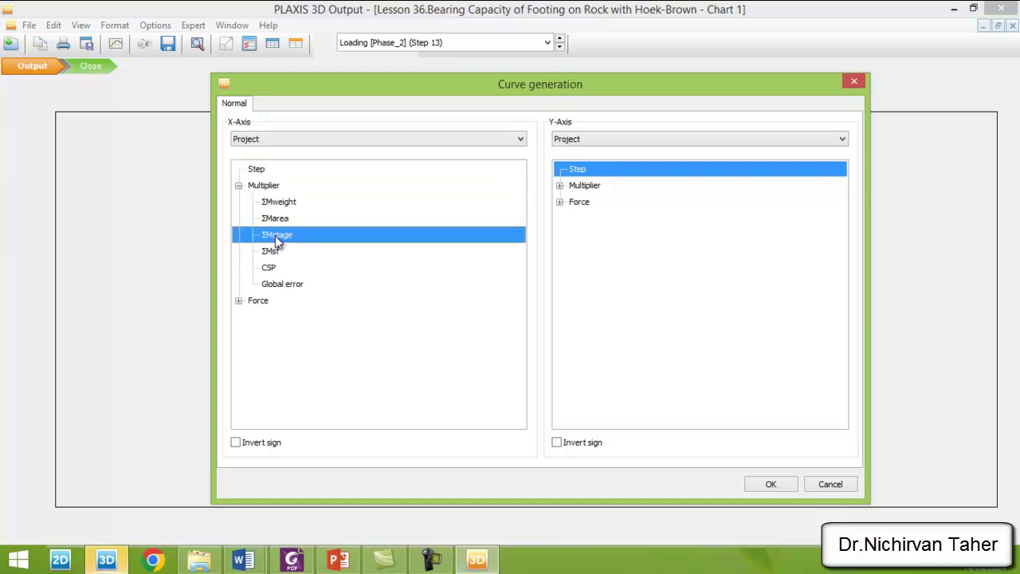
Set the Y-axis to the total displacement u_z of Node 4 at (0.000; 0.000; 8.000) and generate the curve.
{"action": "left_click", "coordinate": [616, 140]}
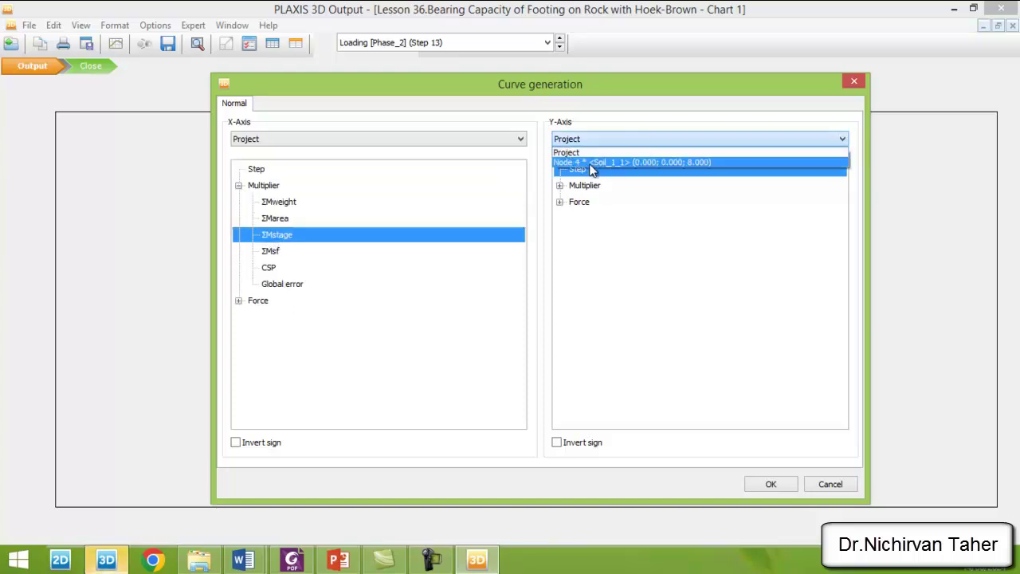
{"action": "left_click", "coordinate": [589, 161]}
{"action": "left_click", "coordinate": [651, 168]}
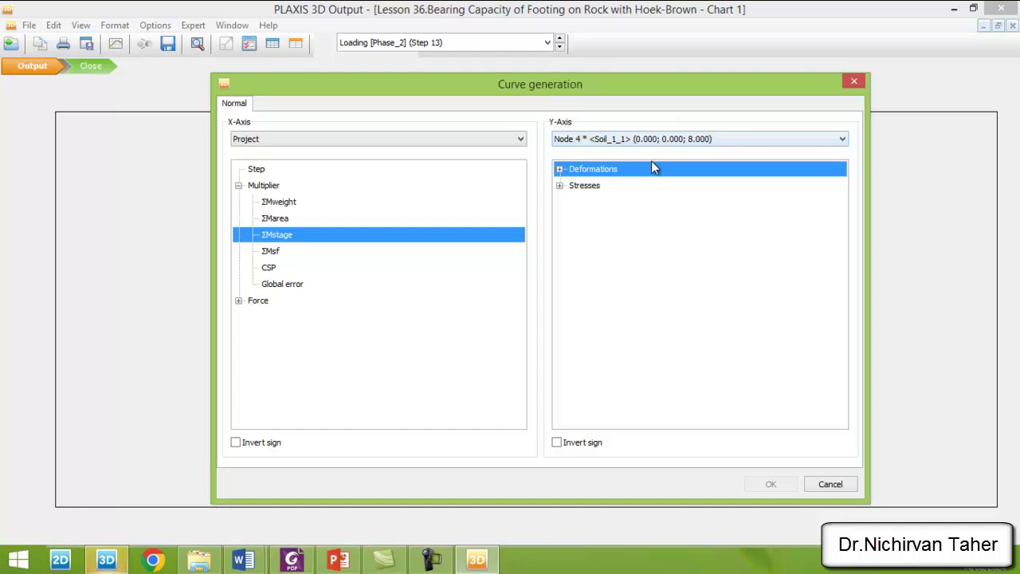
{"action": "left_click", "coordinate": [559, 170]}
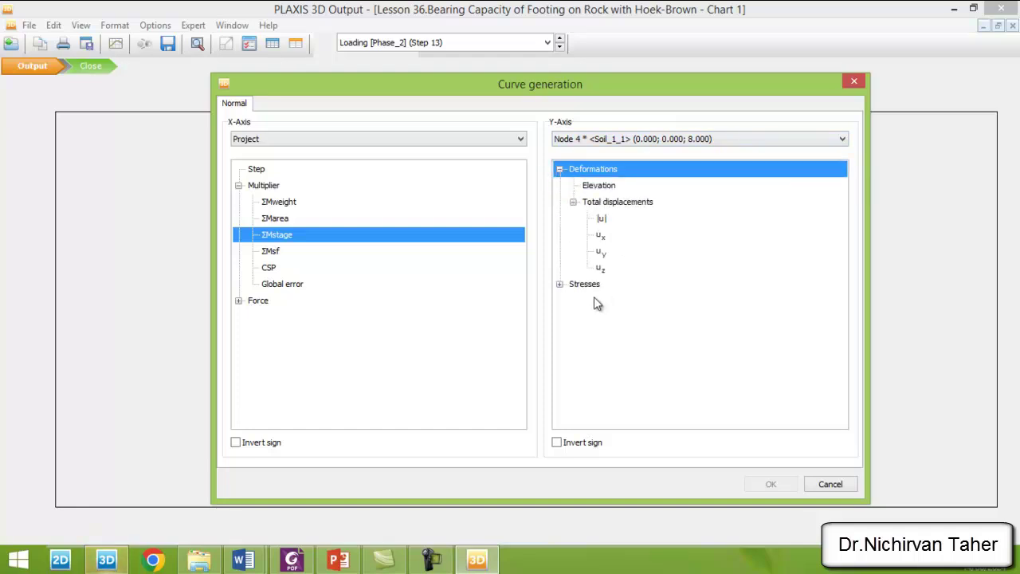
{"action": "left_click", "coordinate": [600, 268]}
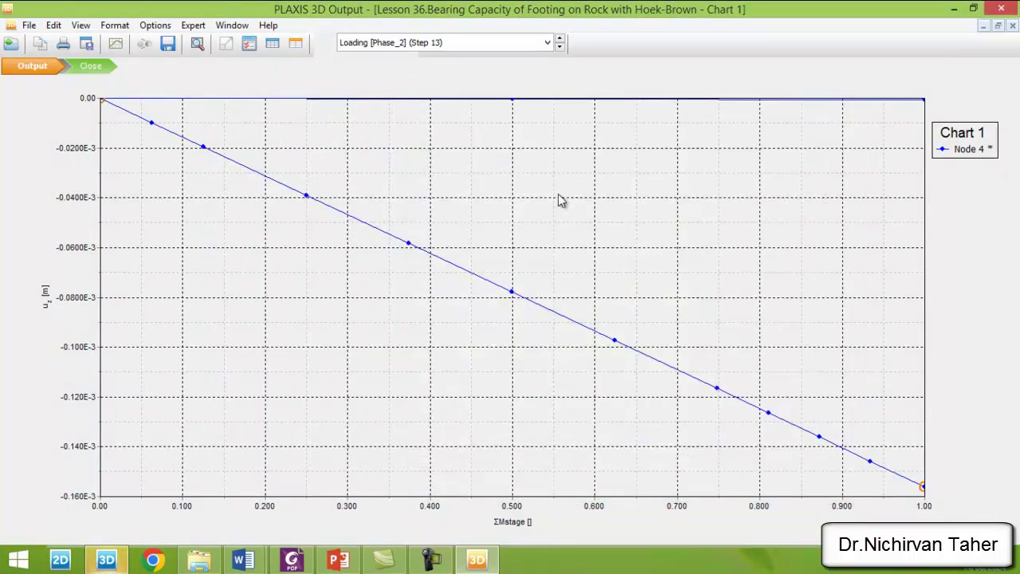
Restrict the Node 4 curve to the loading phase by excluding the two earlier phases in the chart settings.
{"action": "right_click", "coordinate": [560, 197]}
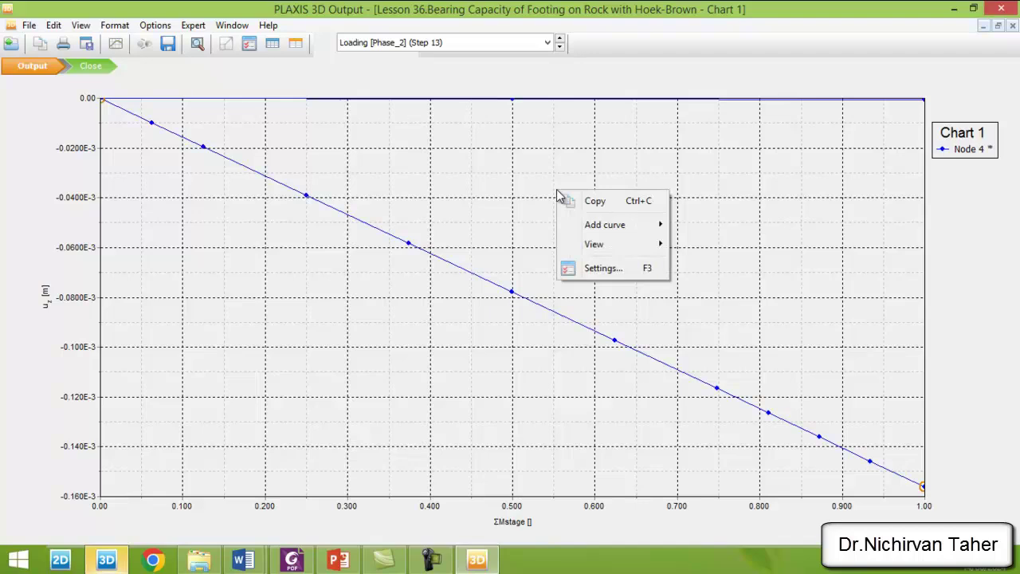
{"action": "left_click", "coordinate": [603, 269]}
{"action": "left_click", "coordinate": [378, 110]}
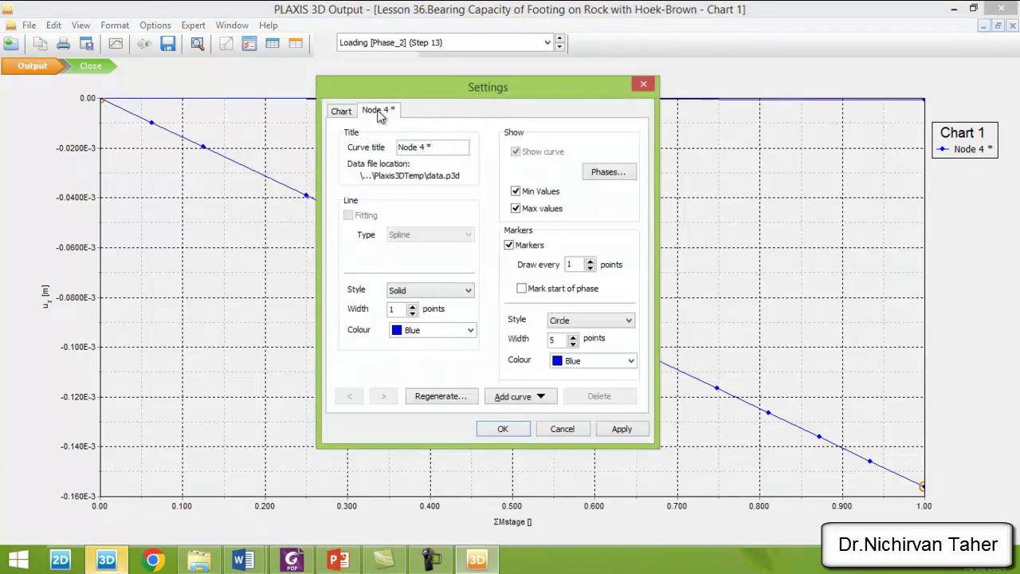
{"action": "left_click", "coordinate": [609, 172]}
{"action": "left_click", "coordinate": [337, 213]}
{"action": "left_click", "coordinate": [337, 204]}
{"action": "left_click", "coordinate": [467, 365]}
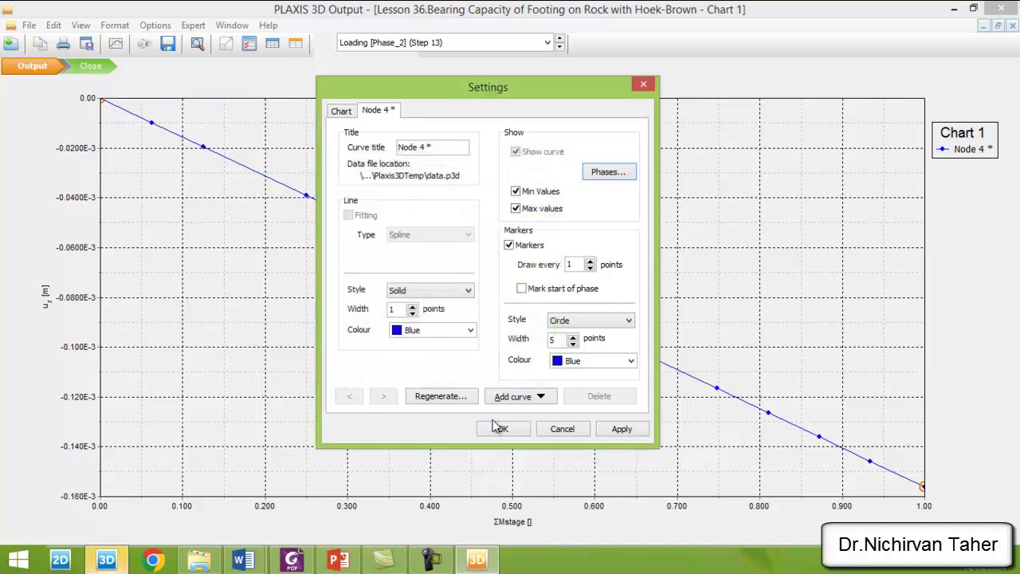
{"action": "left_click", "coordinate": [502, 431]}
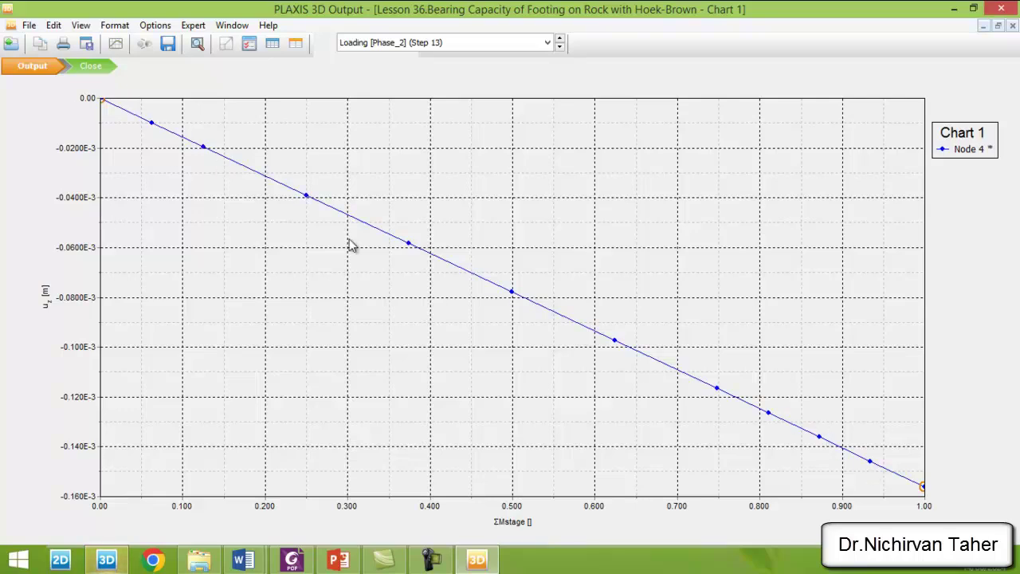
Display the table of the Node 4 curve's points and copy all its values.
{"action": "left_click", "coordinate": [272, 43]}
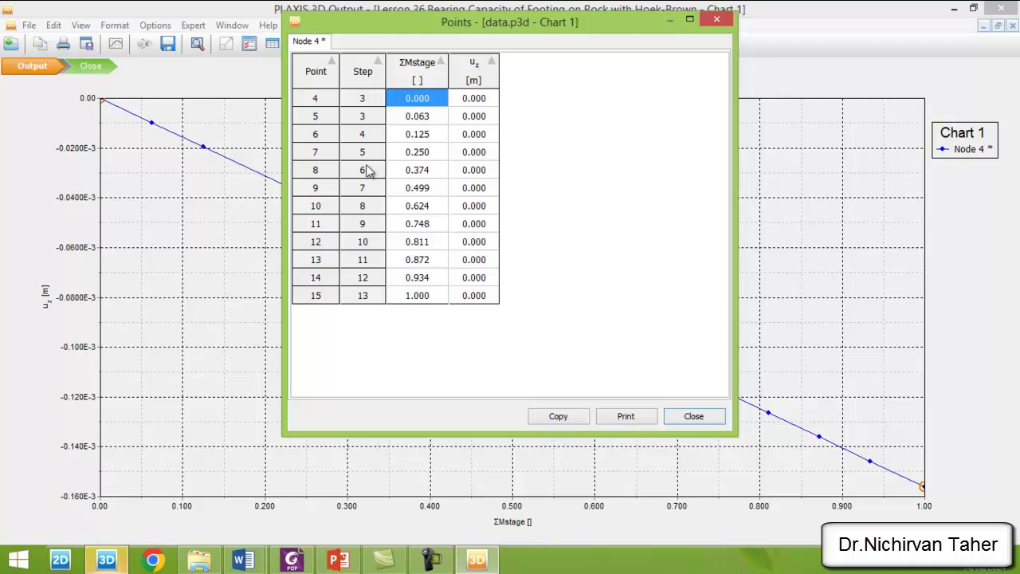
{"action": "key", "text": "ctrl+a"}
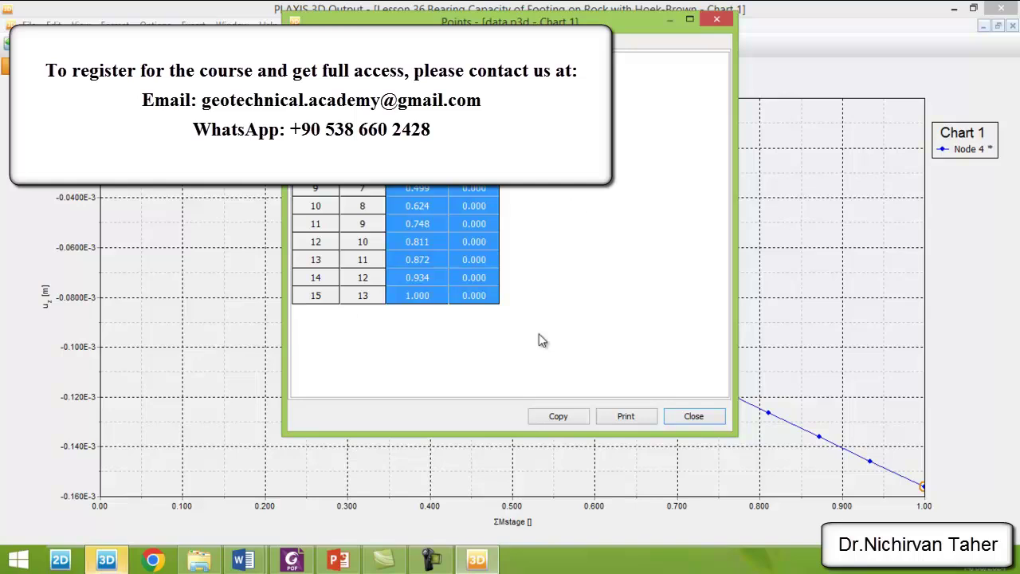
In File Explorer, open the Lesson 36 Hoek-Brown course folder and create an Excel worksheet named "Lesson 36." there.
{"action": "left_click", "coordinate": [199, 559]}
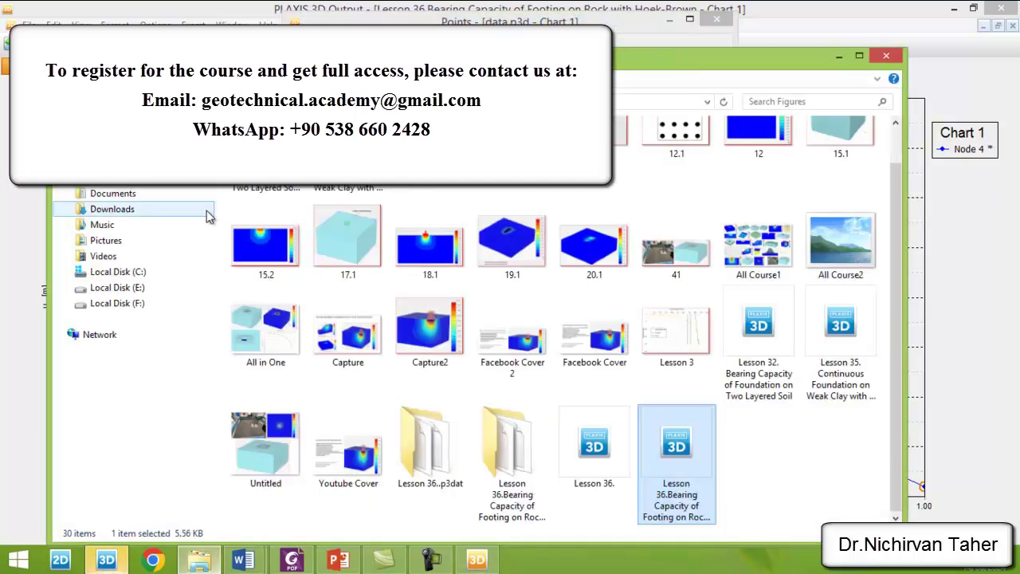
{"action": "key", "text": "BackSpace"}
{"action": "scroll", "coordinate": [322, 448], "scroll_direction": "down", "scroll_amount": 8}
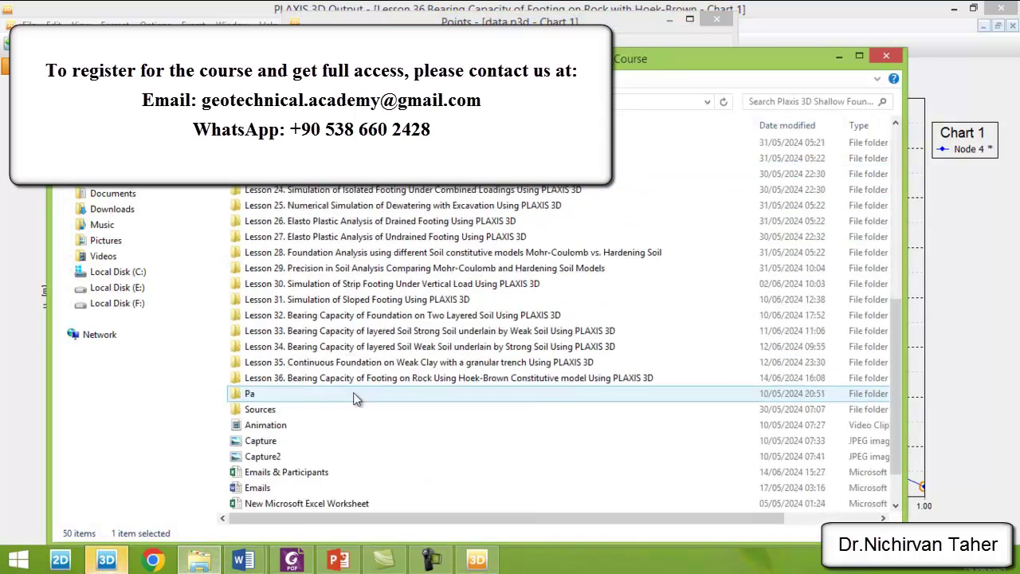
{"action": "double_click", "coordinate": [311, 380]}
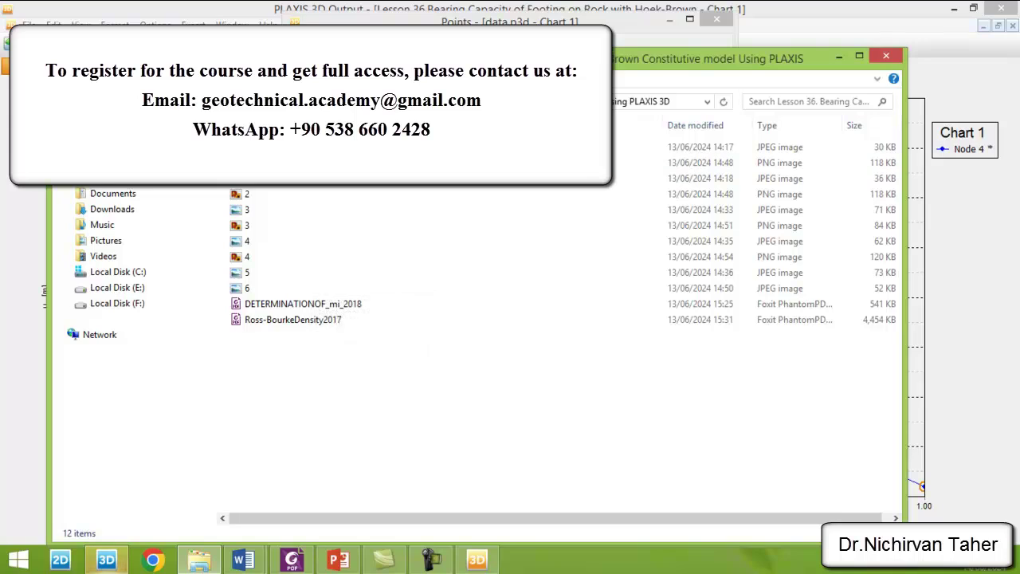
{"action": "right_click", "coordinate": [333, 427]}
{"action": "mouse_move", "coordinate": [461, 392]}
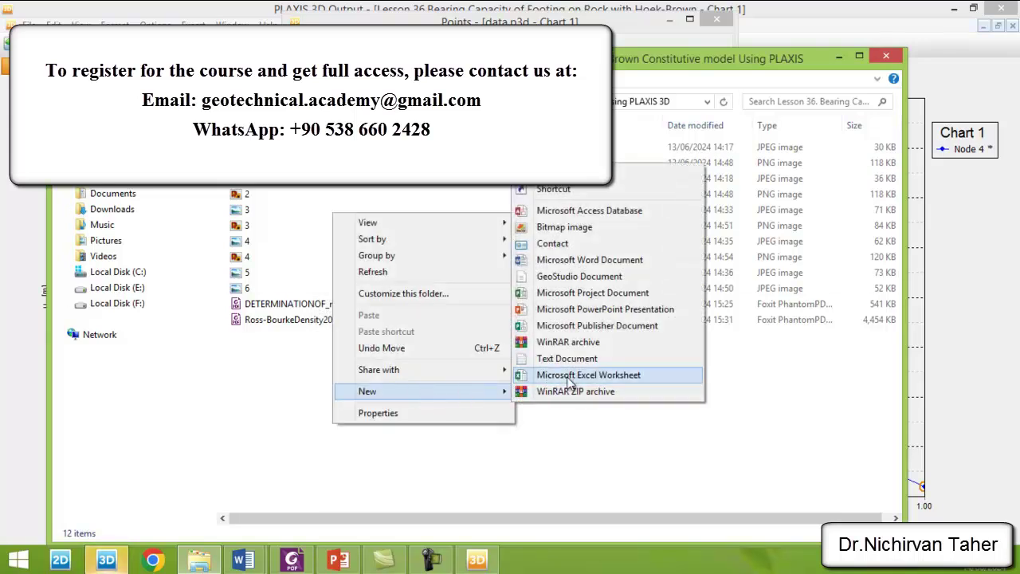
{"action": "left_click", "coordinate": [534, 371]}
{"action": "type", "text": "L"}
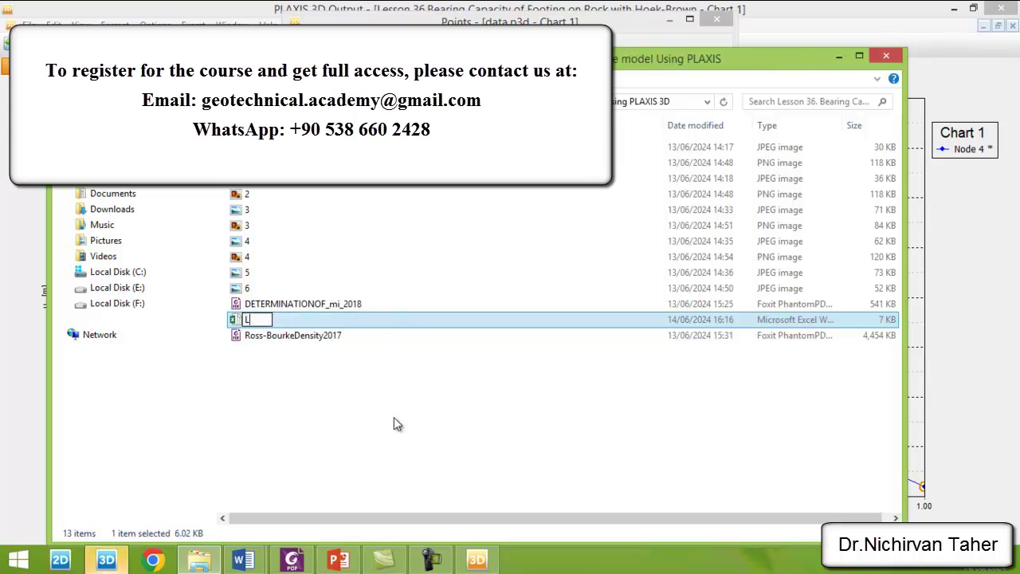
{"action": "type", "text": "esson 36."}
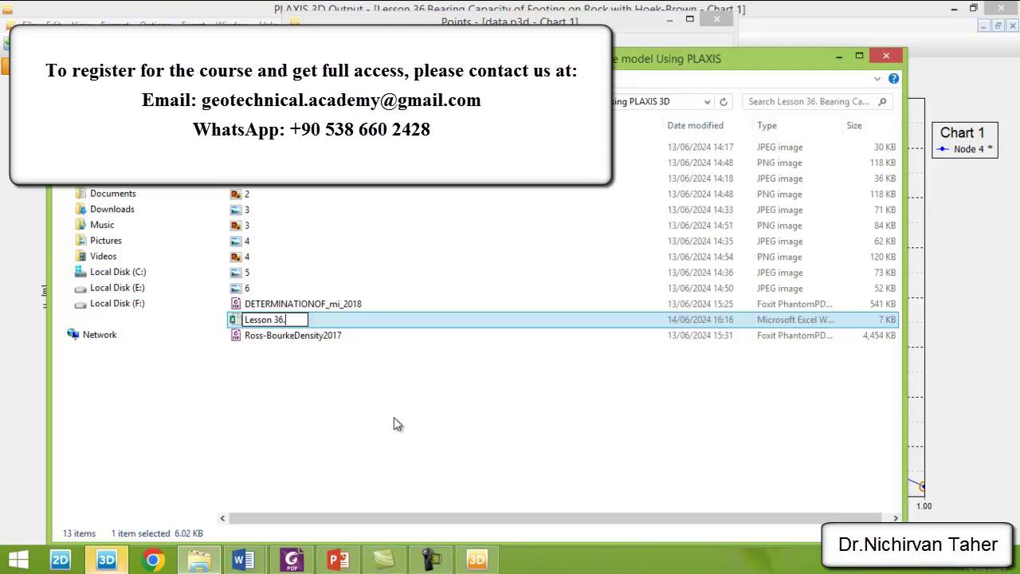
{"action": "left_click", "coordinate": [395, 419]}
Open the "Lesson 36." workbook in Excel and paste the copied curve points starting at cell E1.
{"action": "double_click", "coordinate": [292, 321]}
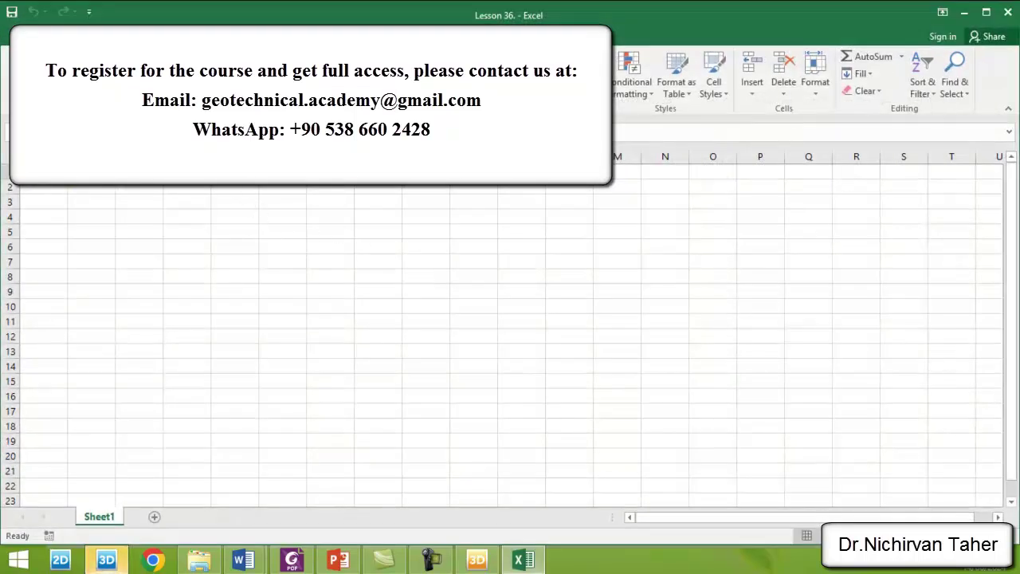
{"action": "right_click", "coordinate": [259, 191]}
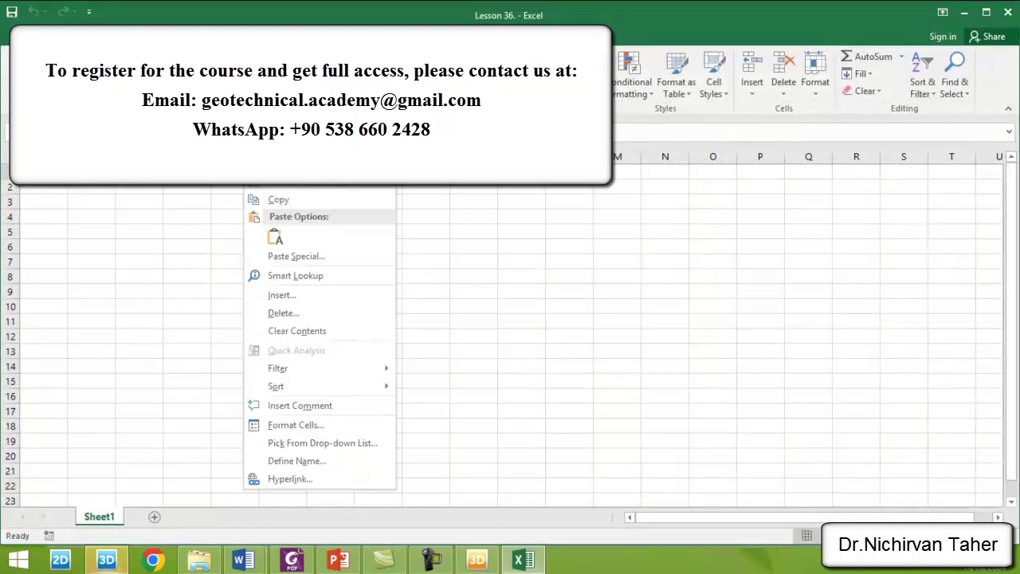
{"action": "left_click", "coordinate": [279, 237]}
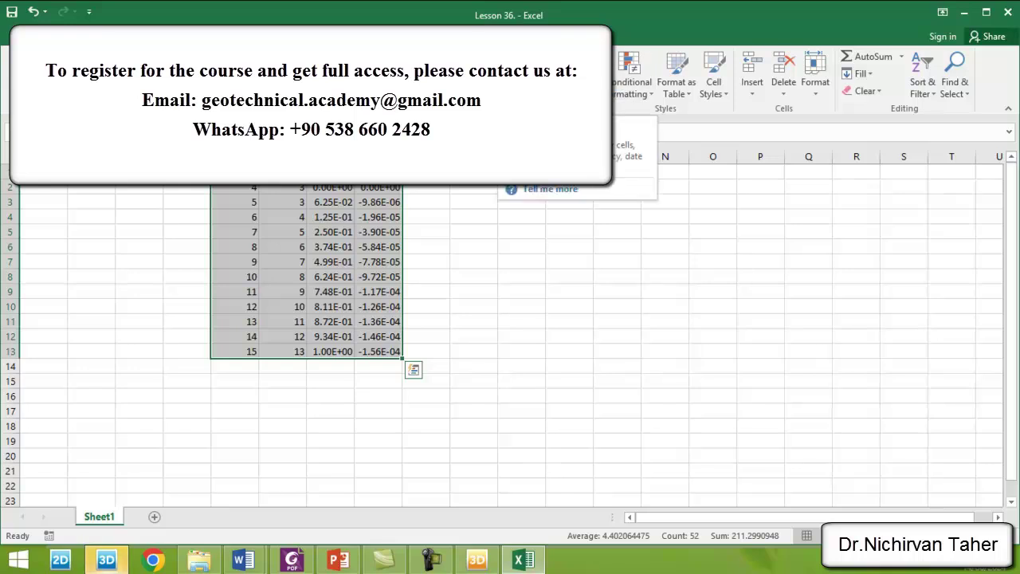
Set the pasted data to the General number format and clear the point and step numbers in columns E and F.
{"action": "left_click", "coordinate": [578, 57]}
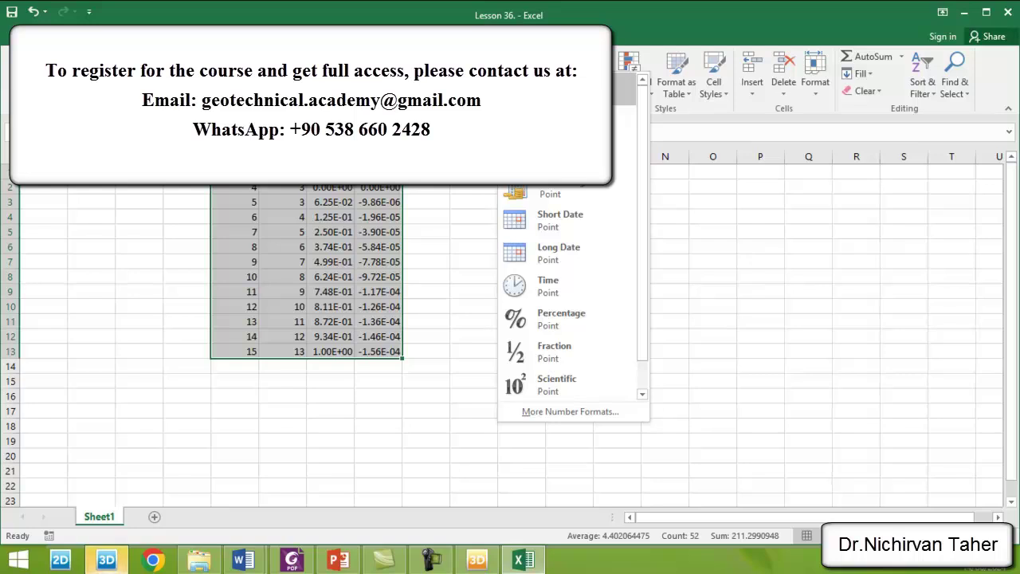
{"action": "left_click", "coordinate": [558, 87]}
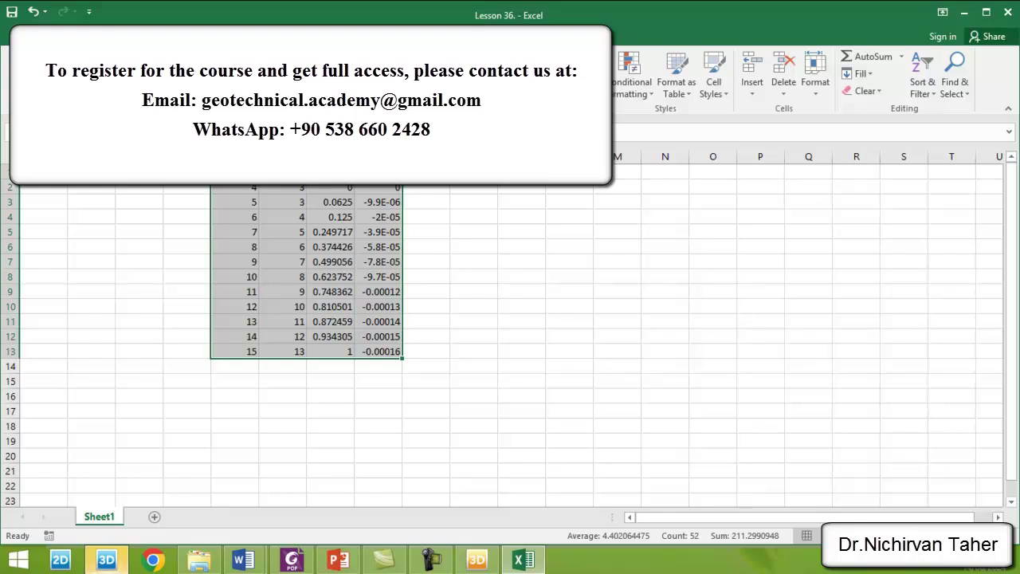
{"action": "left_click", "coordinate": [282, 156]}
{"action": "key", "text": "shift+Left"}
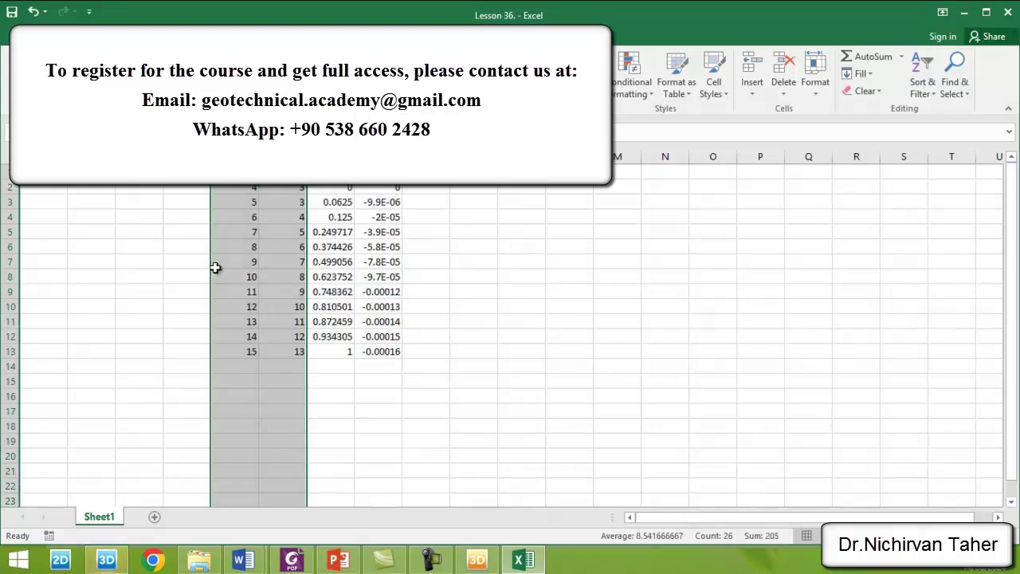
{"action": "key", "text": "Delete"}
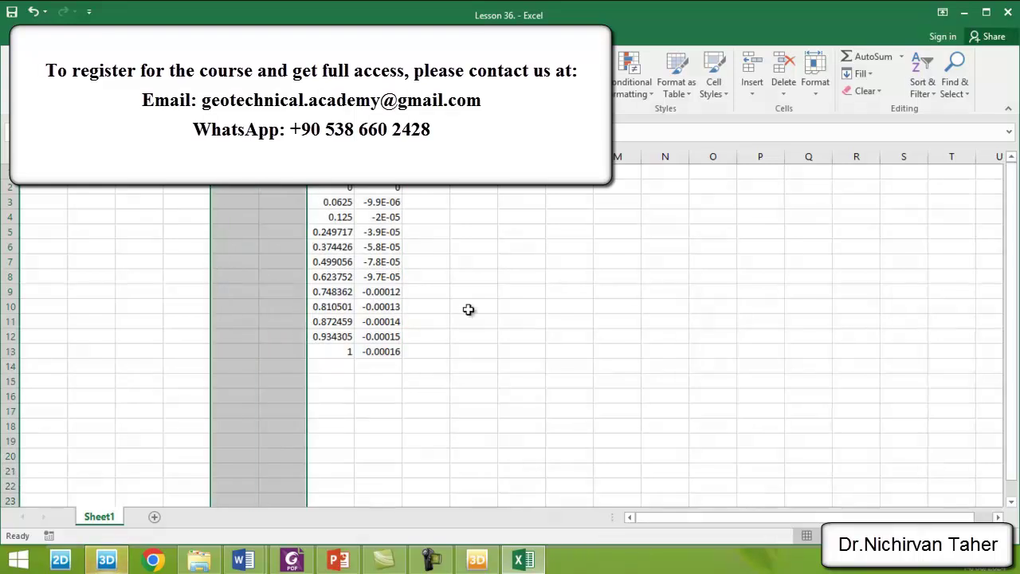
Enter headings for the load and displacement columns in J1 and K1, and widen columns J and K.
{"action": "left_click", "coordinate": [487, 187]}
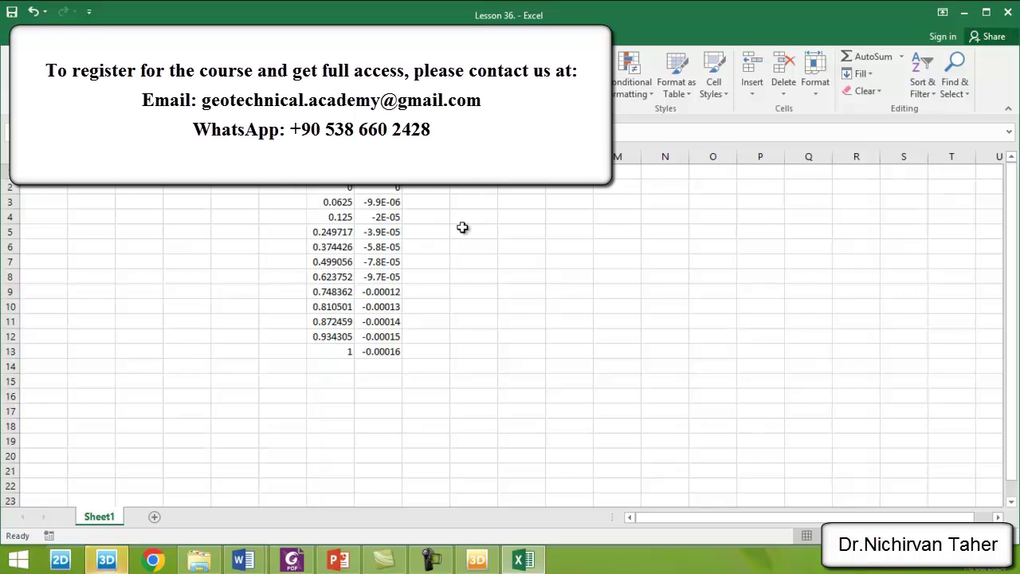
{"action": "type", "text": "="}
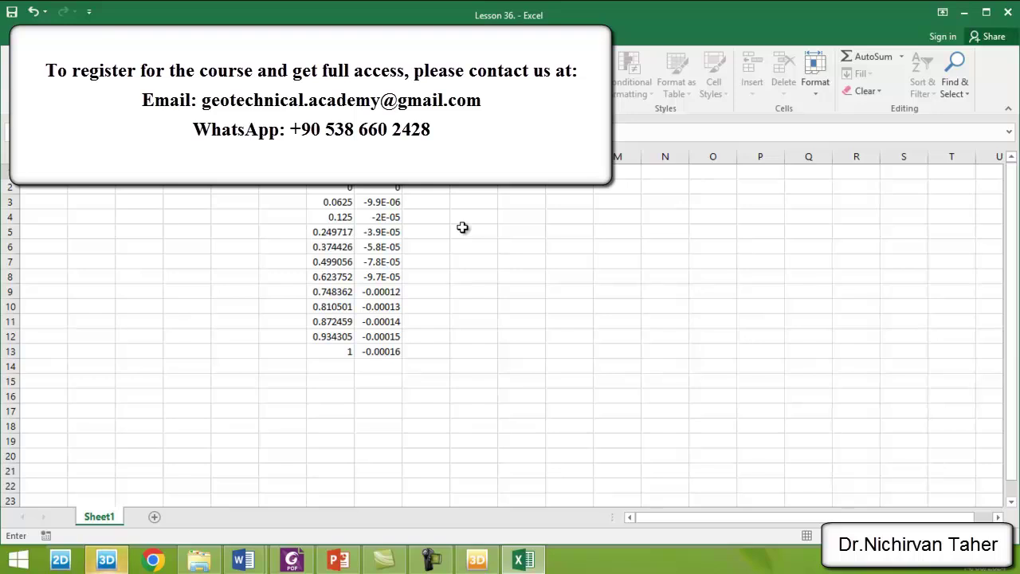
{"action": "left_click", "coordinate": [551, 244]}
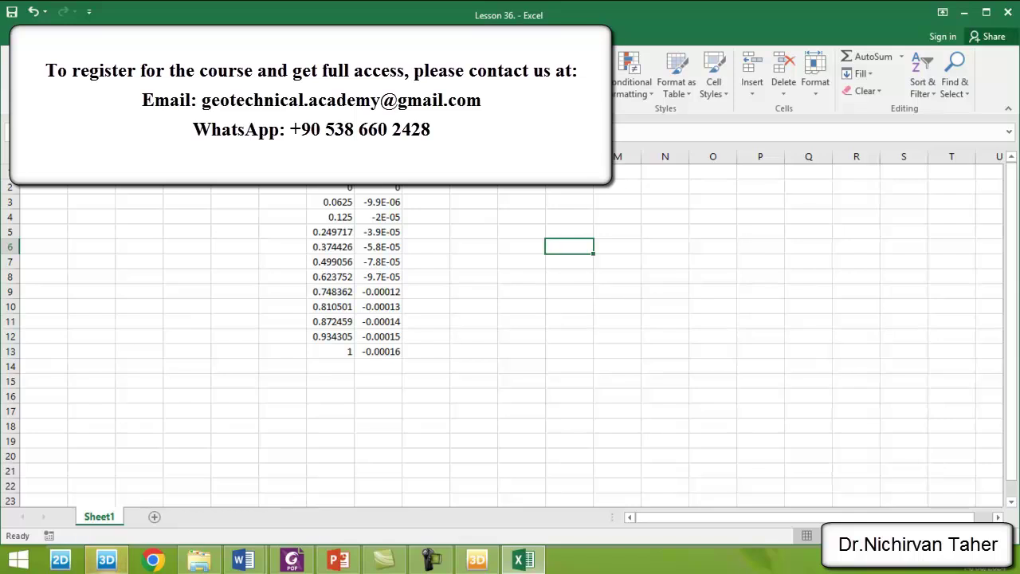
{"action": "left_click_drag", "start_coordinate": [498, 156], "coordinate": [608, 156]}
{"action": "type", "text": "="}
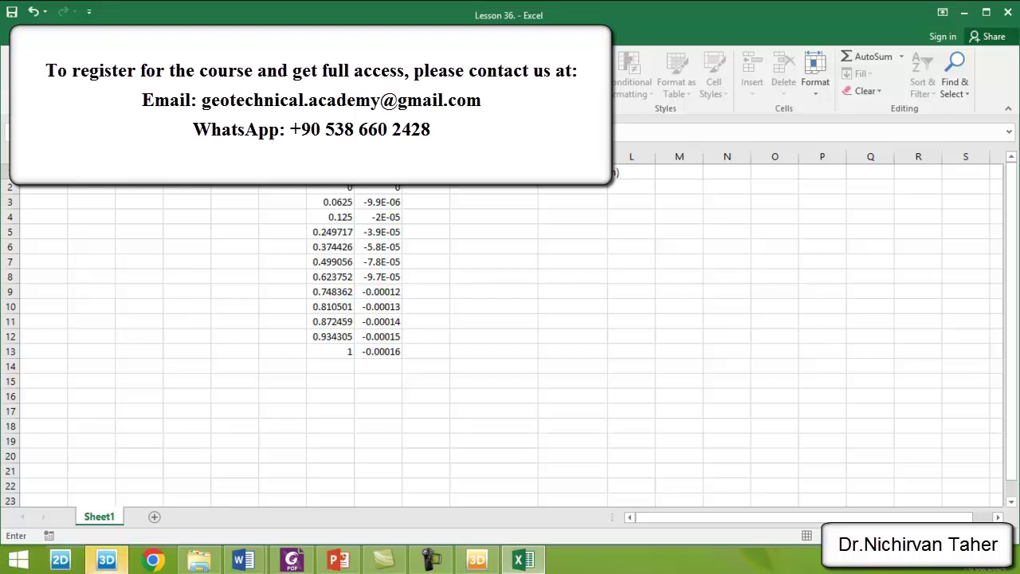
{"action": "left_click", "coordinate": [628, 231]}
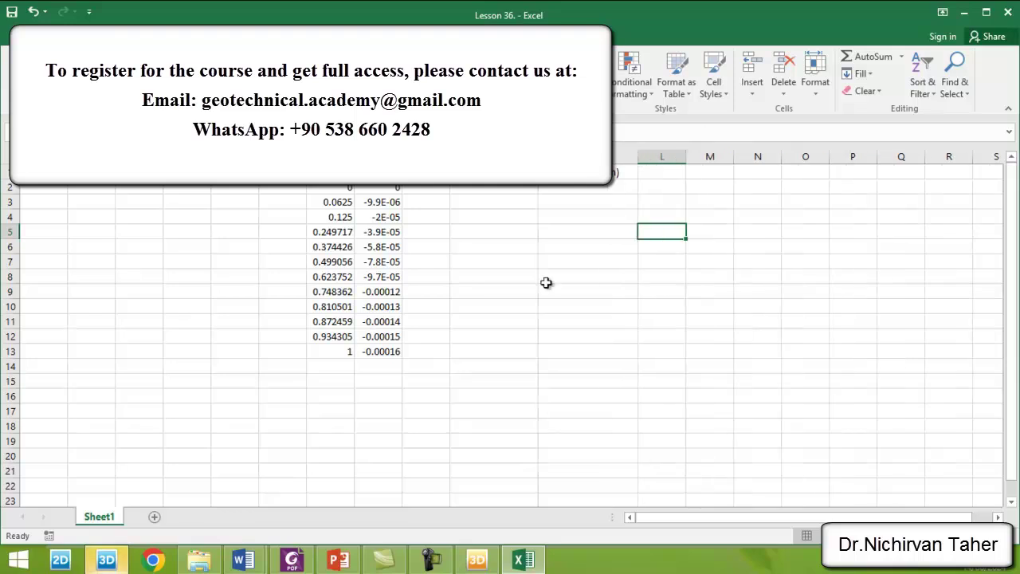
Calculate the load in J2 as G2*3500 and fill the formula down to J13.
{"action": "left_click", "coordinate": [508, 189]}
{"action": "type", "text": "="}
{"action": "left_click", "coordinate": [329, 187]}
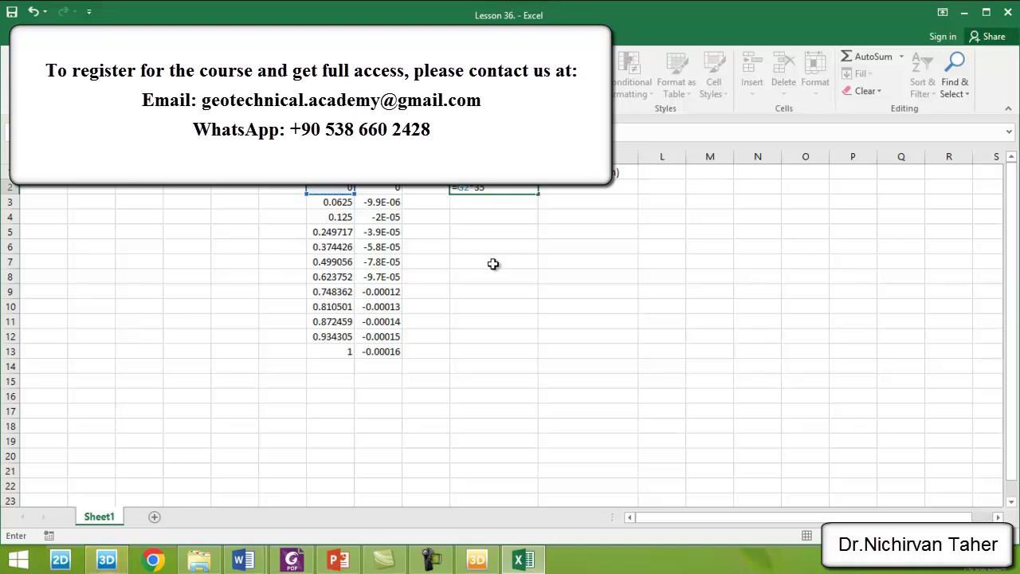
{"action": "key", "text": "Return"}
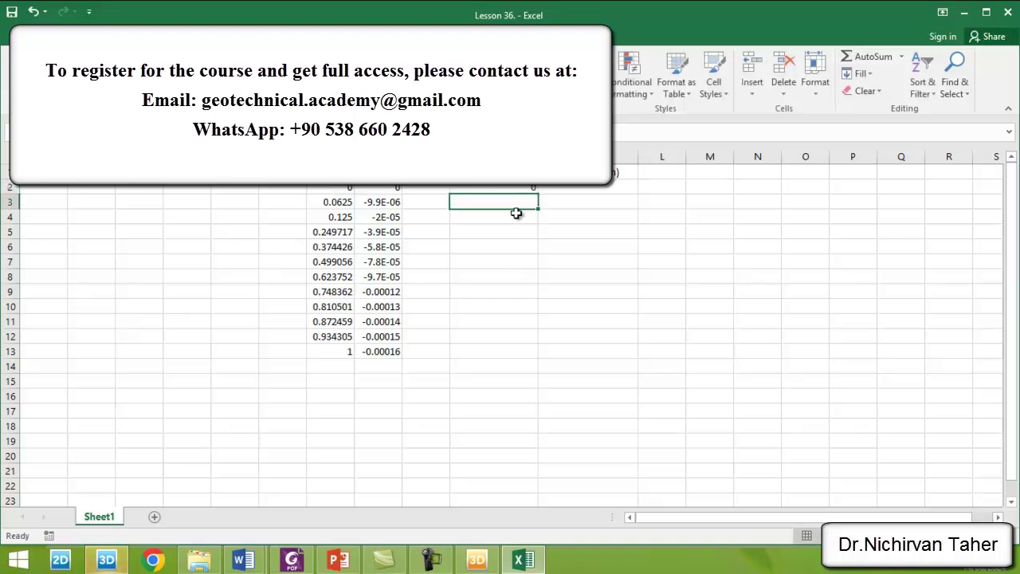
{"action": "left_click", "coordinate": [519, 187]}
{"action": "left_click_drag", "start_coordinate": [536, 192], "coordinate": [517, 359]}
Convert the displacement to millimetres in K2 with =H2*1000 and fill the formula down to K13.
{"action": "left_click", "coordinate": [608, 187]}
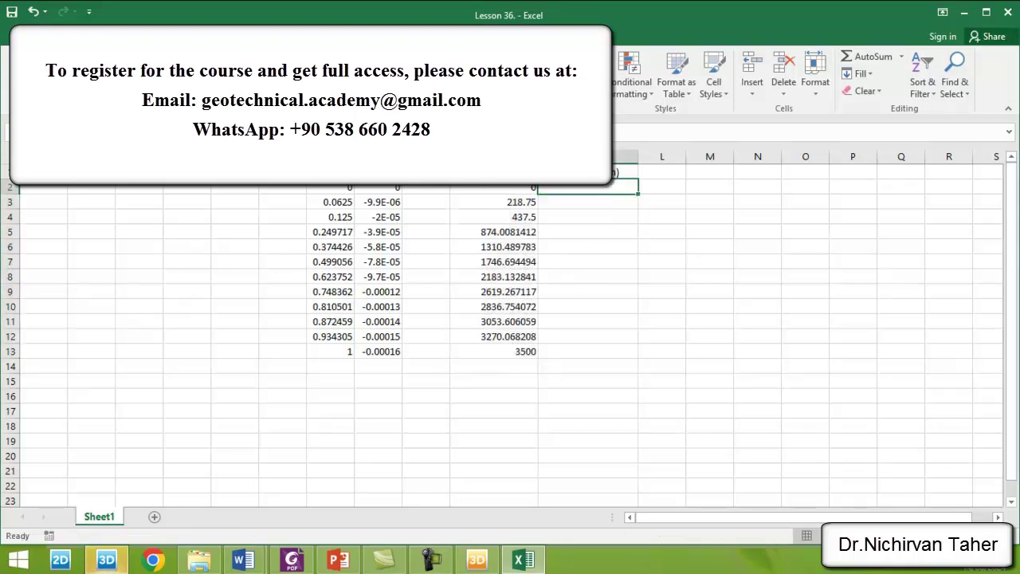
{"action": "left_click", "coordinate": [389, 192]}
{"action": "left_click", "coordinate": [588, 185]}
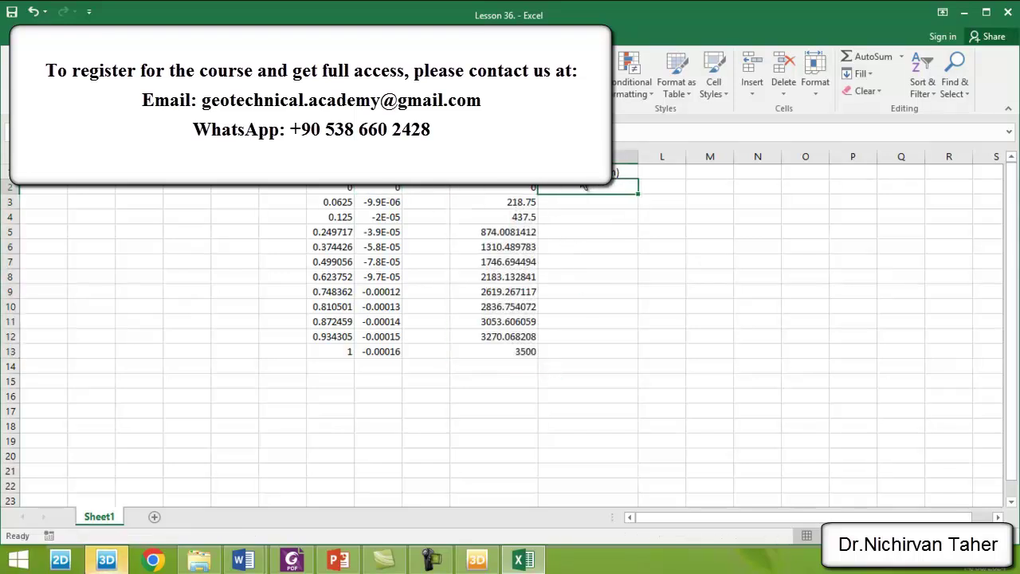
{"action": "type", "text": "="}
{"action": "left_click", "coordinate": [388, 189]}
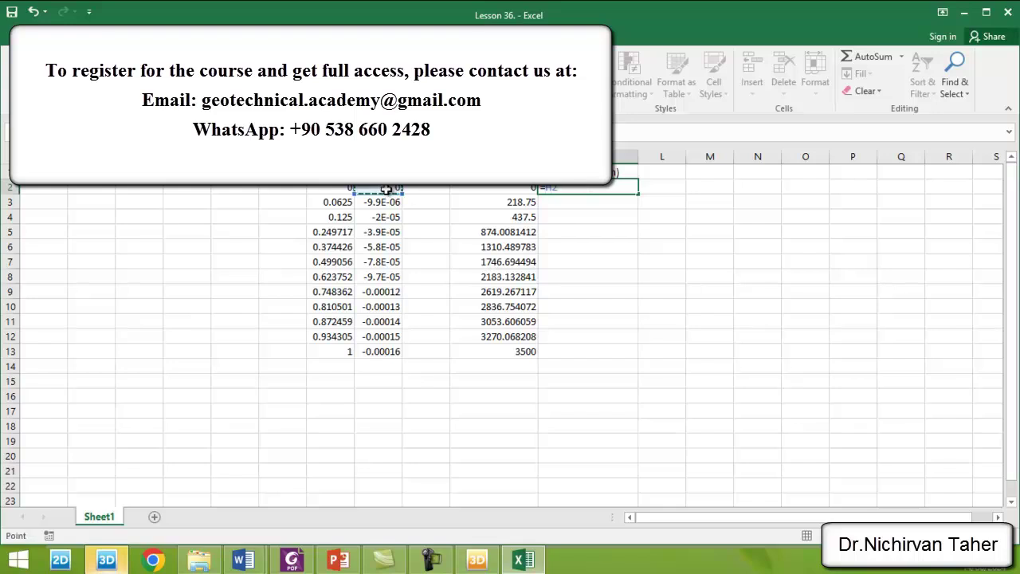
{"action": "type", "text": "*1000"}
{"action": "key", "text": "Return"}
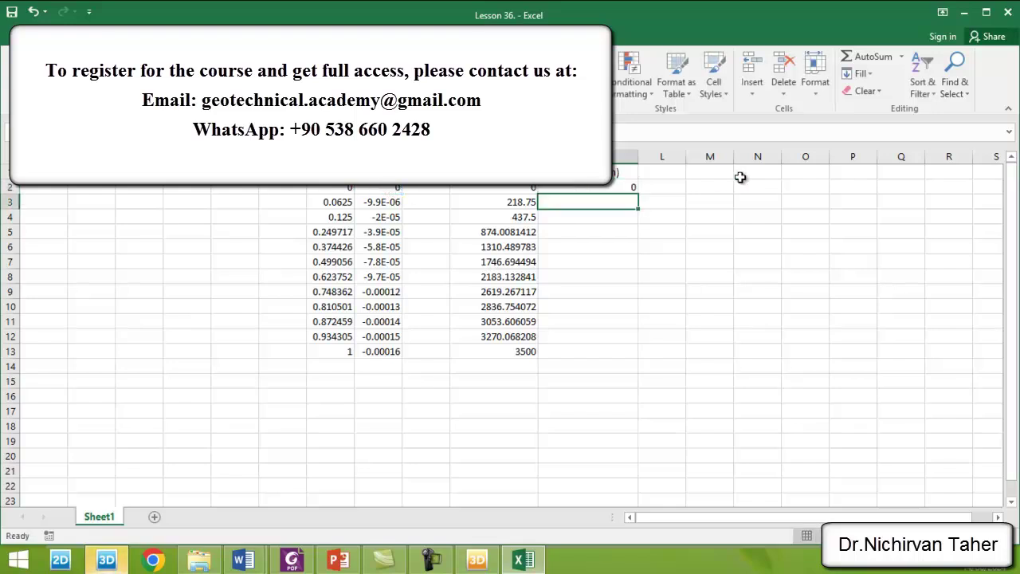
{"action": "left_click", "coordinate": [610, 187]}
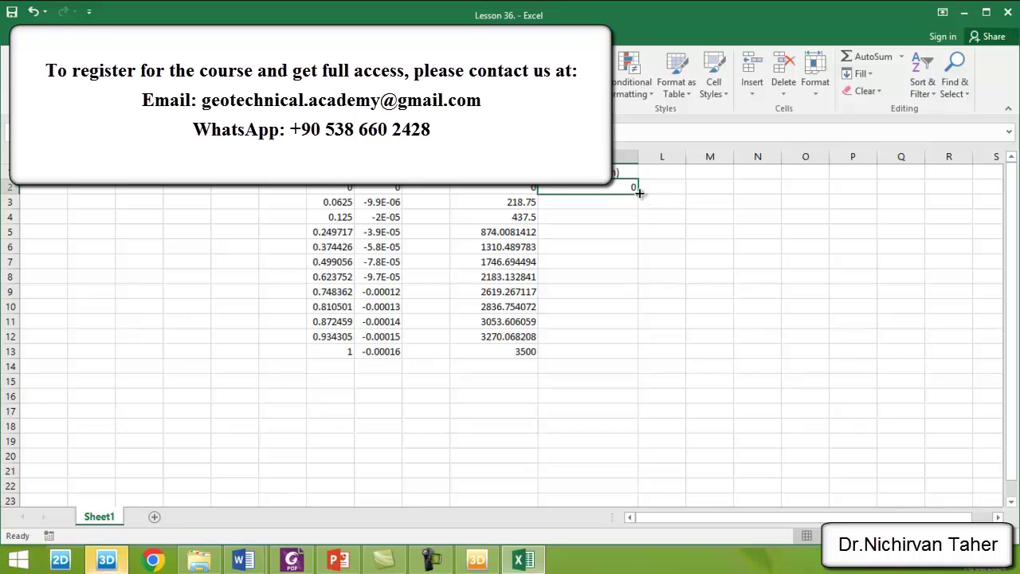
{"action": "left_click_drag", "start_coordinate": [639, 192], "coordinate": [612, 356]}
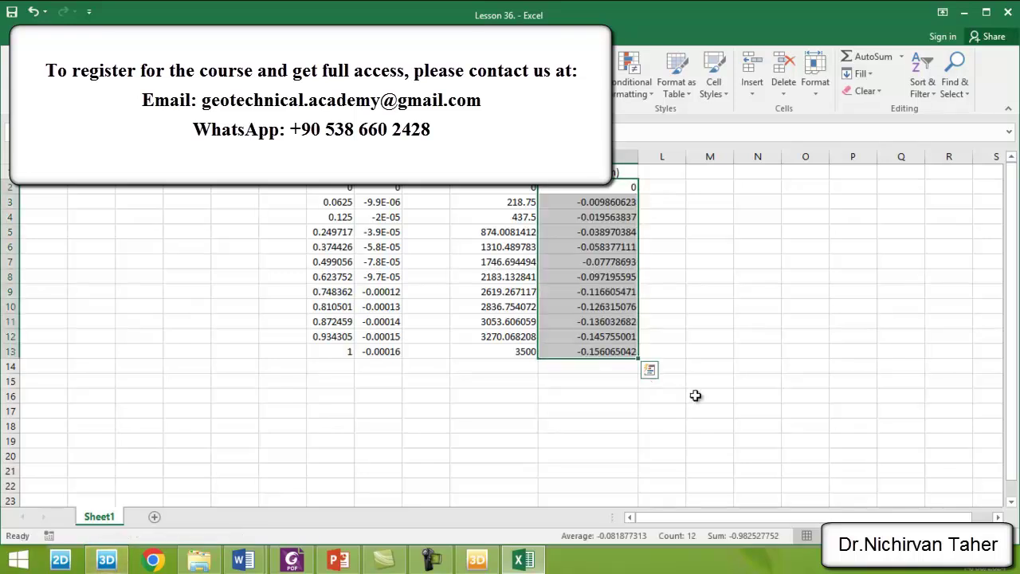
{"action": "left_click", "coordinate": [590, 397]}
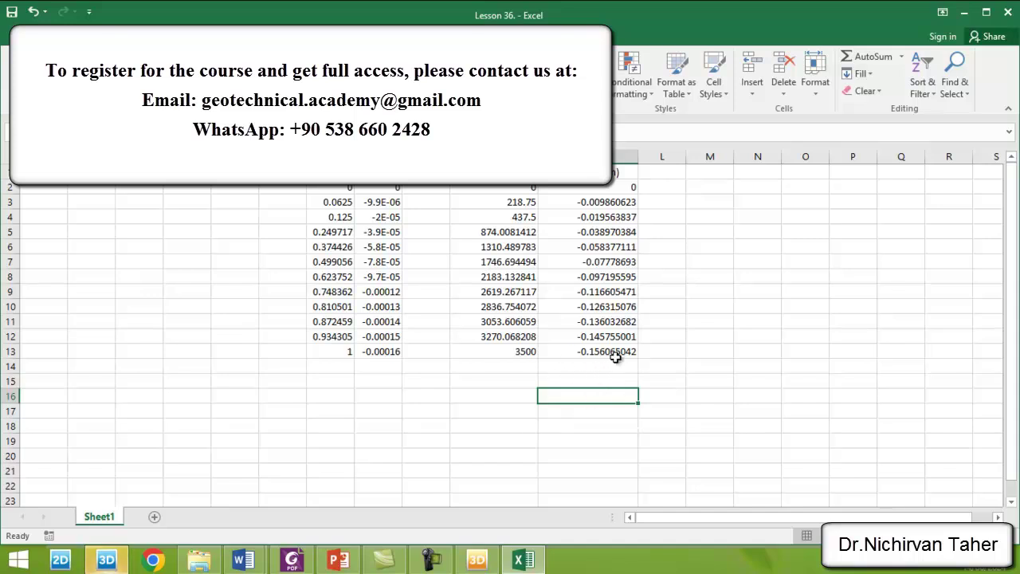
Insert a scatter chart with lines and no markers from the load and displacement values in J2:K13.
{"action": "left_click_drag", "start_coordinate": [507, 188], "coordinate": [608, 351]}
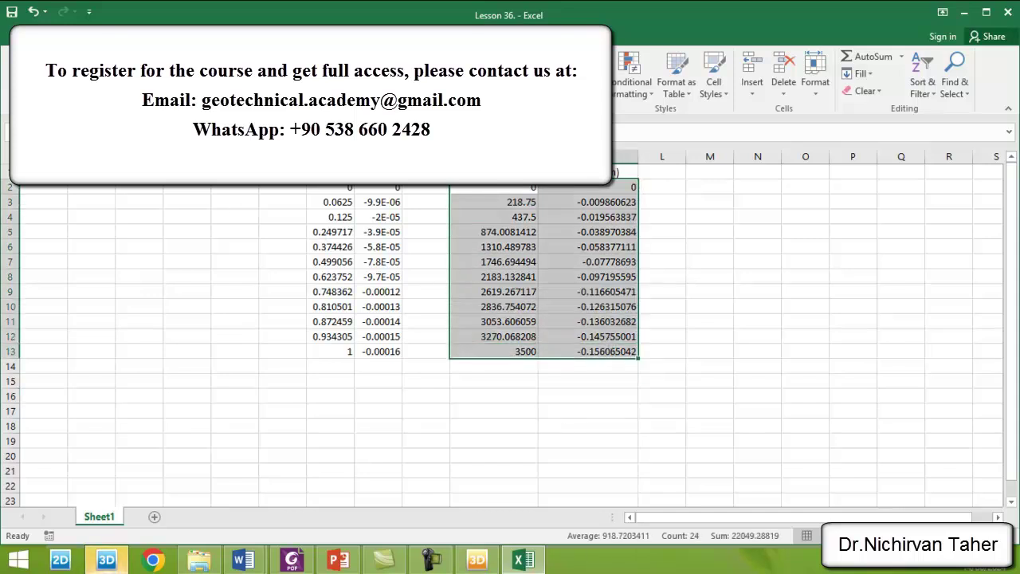
{"action": "key", "text": "alt+n"}
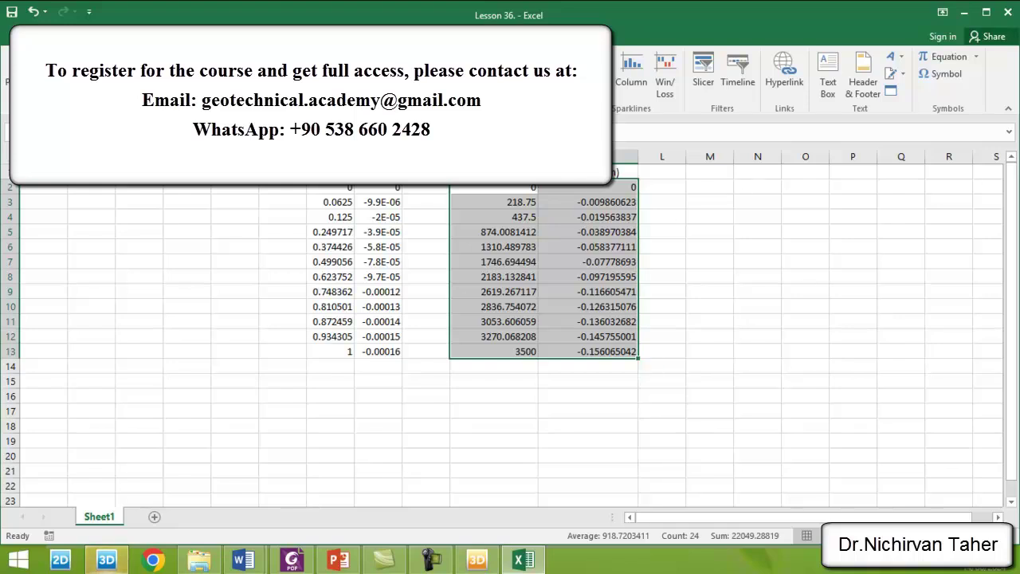
{"action": "left_click", "coordinate": [453, 75]}
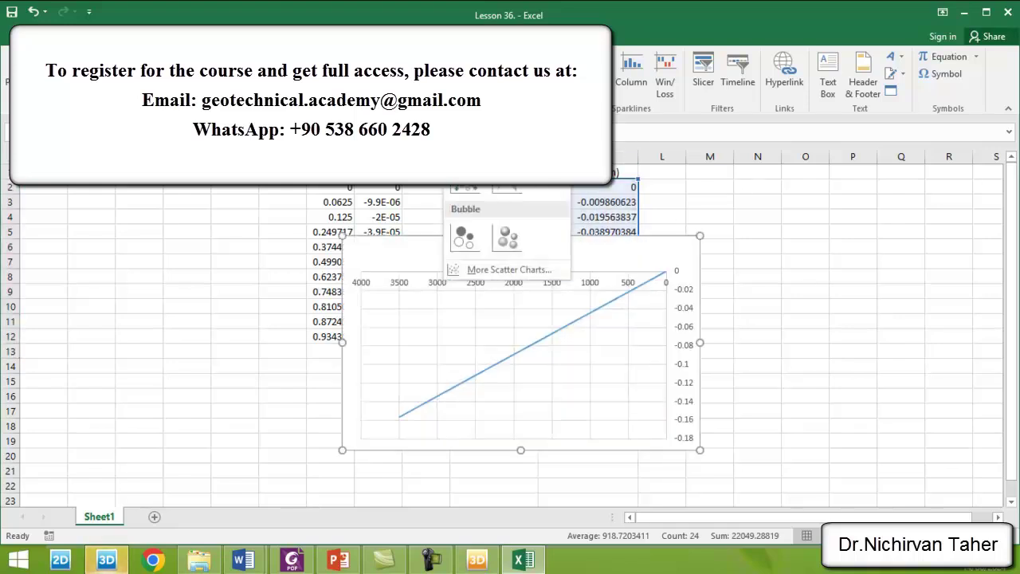
{"action": "left_click", "coordinate": [507, 170]}
Turn off reverse value order on the chart's horizontal load axis.
{"action": "right_click", "coordinate": [594, 283]}
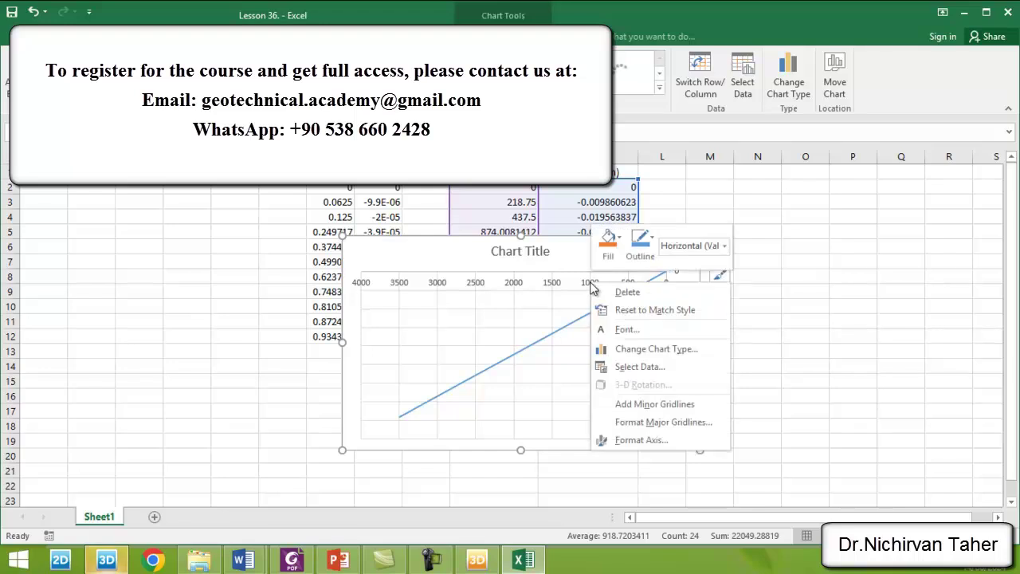
{"action": "left_click", "coordinate": [643, 440]}
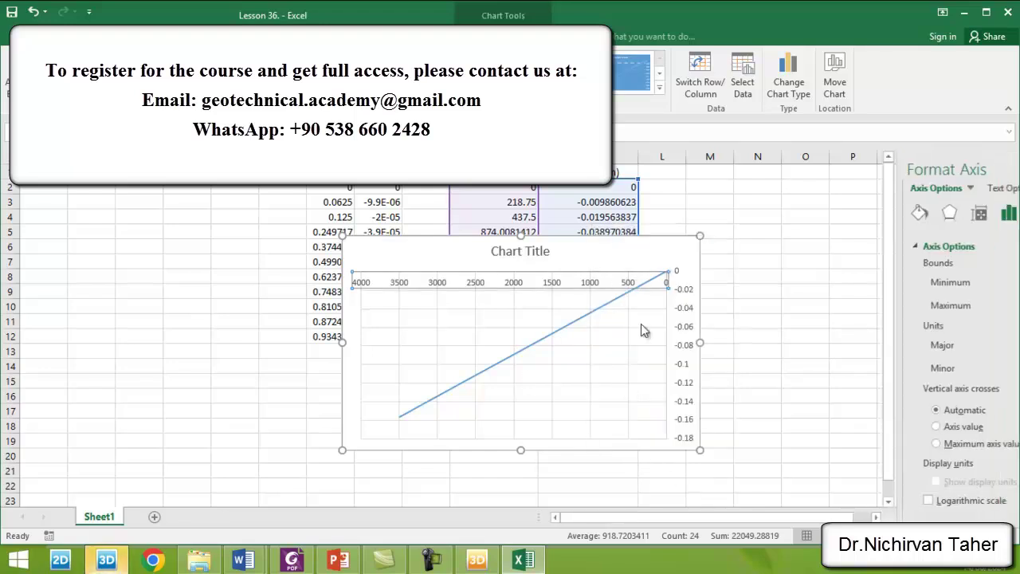
{"action": "scroll", "coordinate": [1008, 406], "scroll_direction": "down", "scroll_amount": 2}
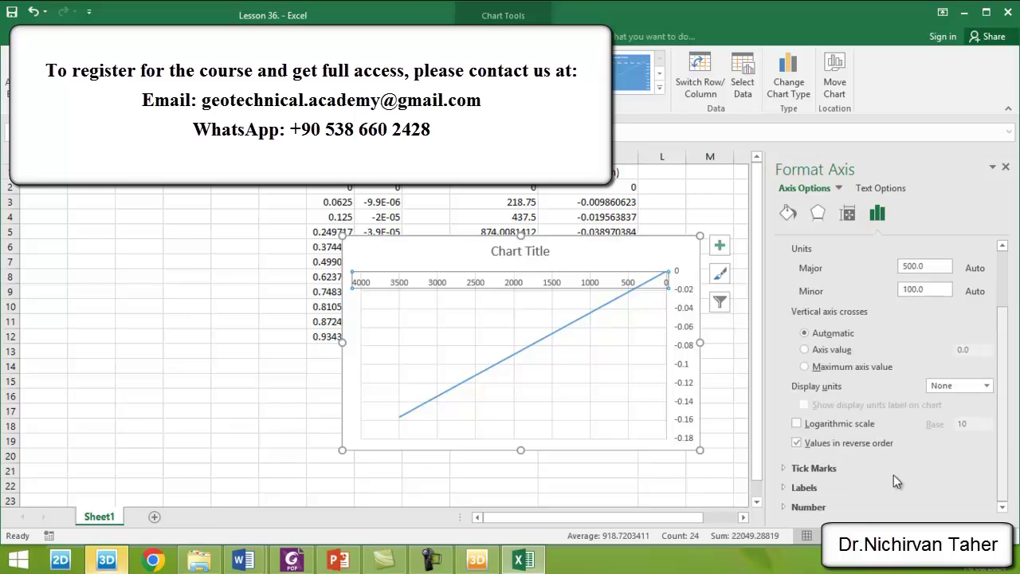
{"action": "left_click", "coordinate": [797, 443]}
{"action": "left_click", "coordinate": [797, 443]}
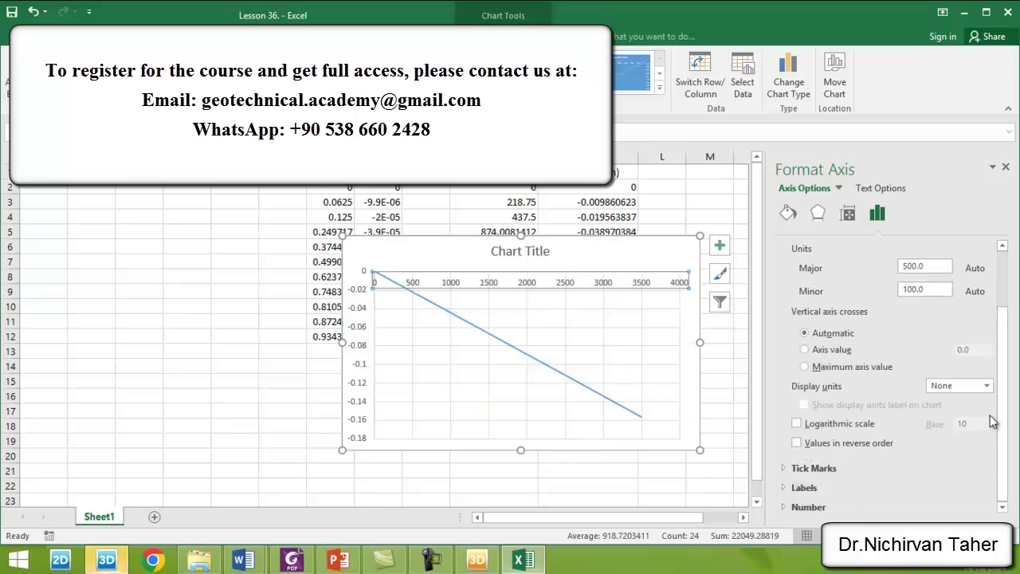
Set the label position of the horizontal load axis to High and close the axis formatting options.
{"action": "left_click", "coordinate": [784, 488]}
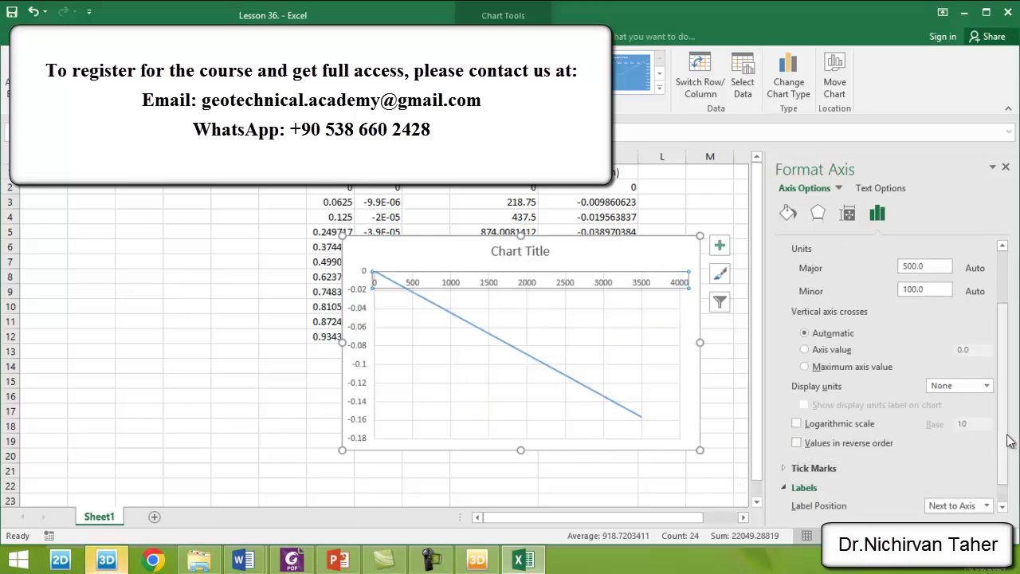
{"action": "scroll", "coordinate": [1015, 436], "scroll_direction": "down", "scroll_amount": 1}
{"action": "left_click", "coordinate": [969, 480]}
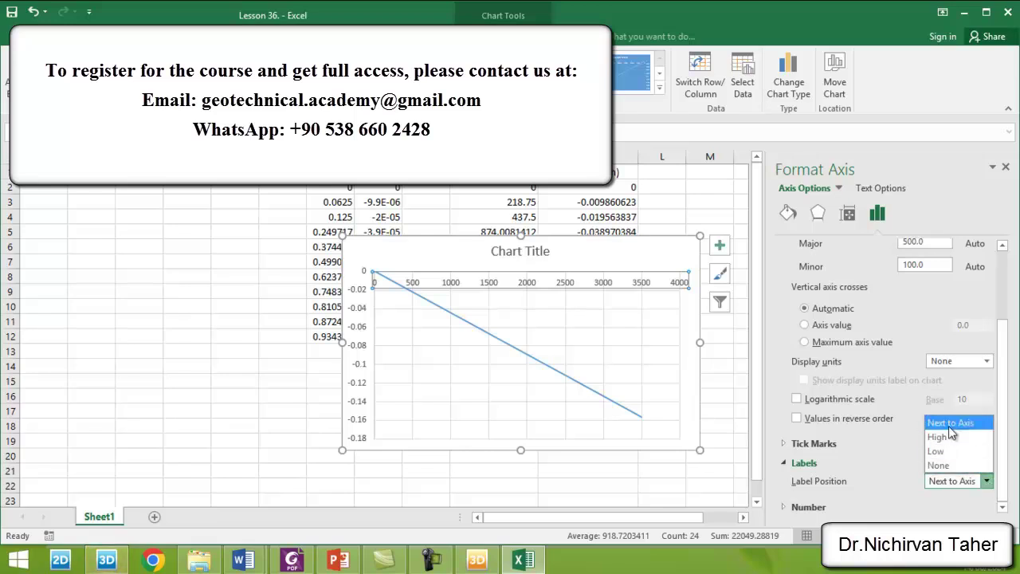
{"action": "left_click", "coordinate": [938, 437]}
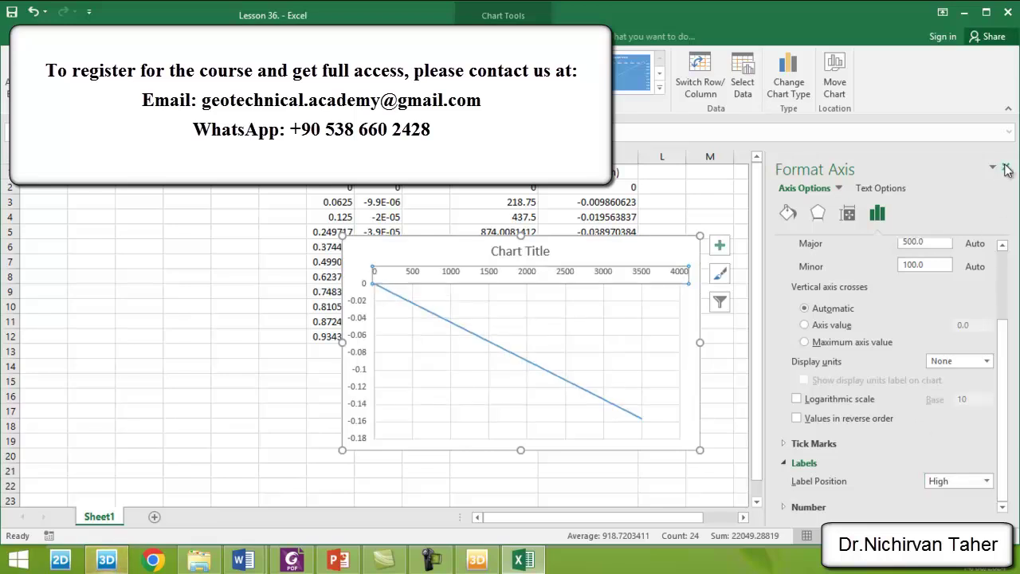
{"action": "left_click", "coordinate": [1004, 170]}
Delete the chart title and move the chart clear of the data so that it starts at column N.
{"action": "left_click", "coordinate": [540, 252]}
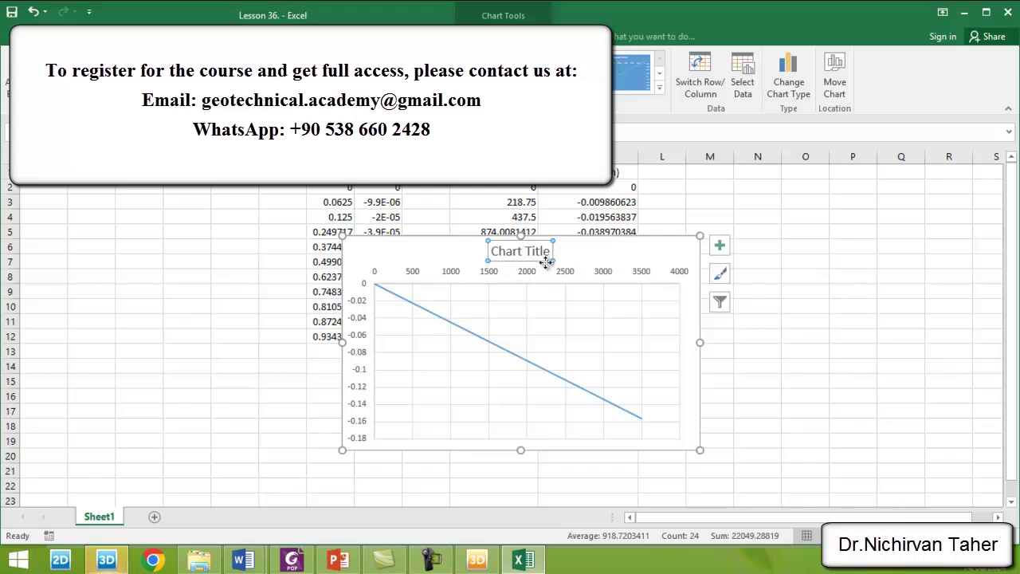
{"action": "key", "text": "Delete"}
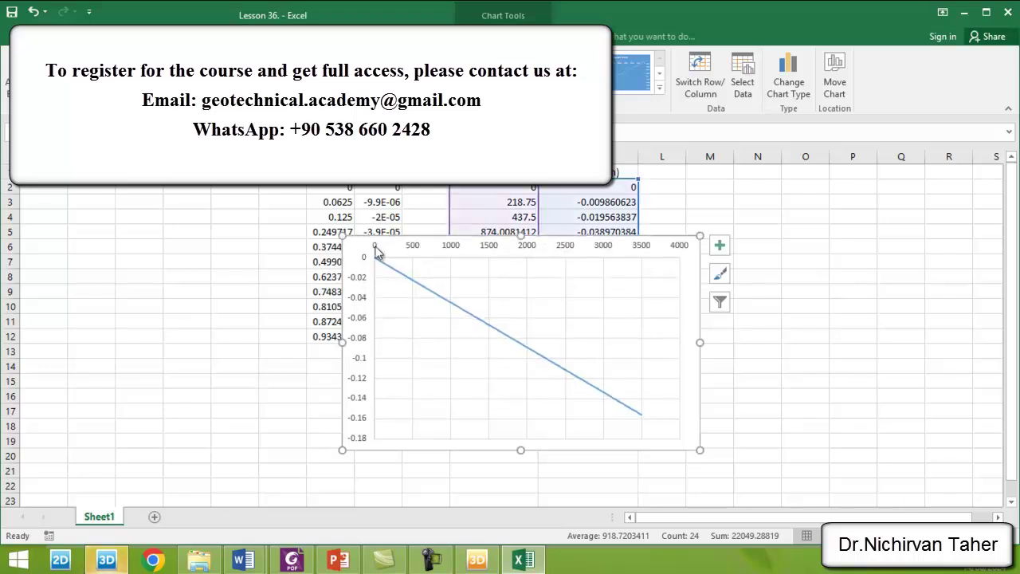
{"action": "left_click_drag", "start_coordinate": [409, 257], "coordinate": [699, 244]}
{"action": "left_click_drag", "start_coordinate": [712, 518], "coordinate": [729, 518]}
{"action": "left_click", "coordinate": [996, 519]}
{"action": "left_click", "coordinate": [997, 518]}
{"action": "left_click", "coordinate": [996, 518]}
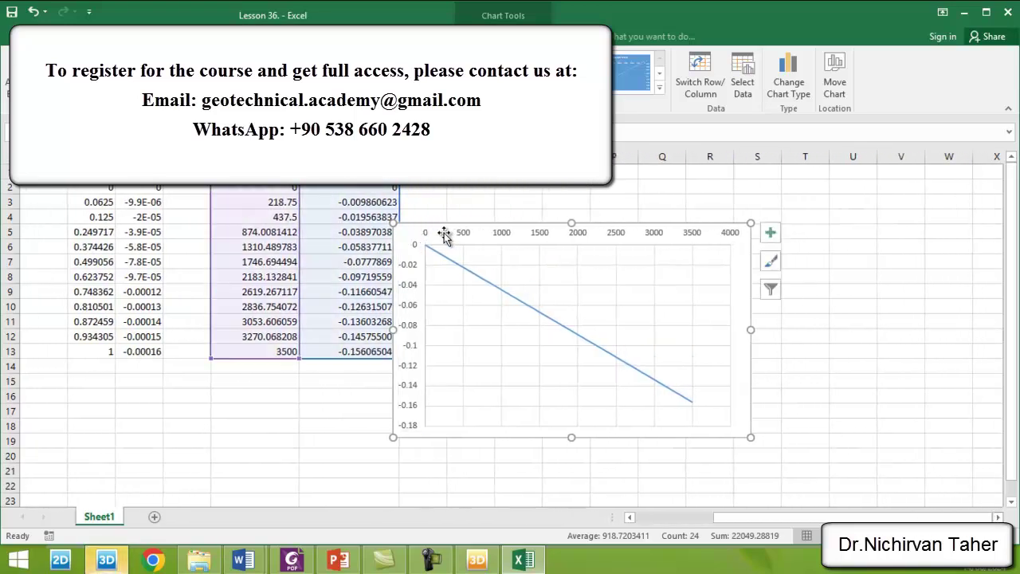
{"action": "left_click_drag", "start_coordinate": [444, 234], "coordinate": [575, 183]}
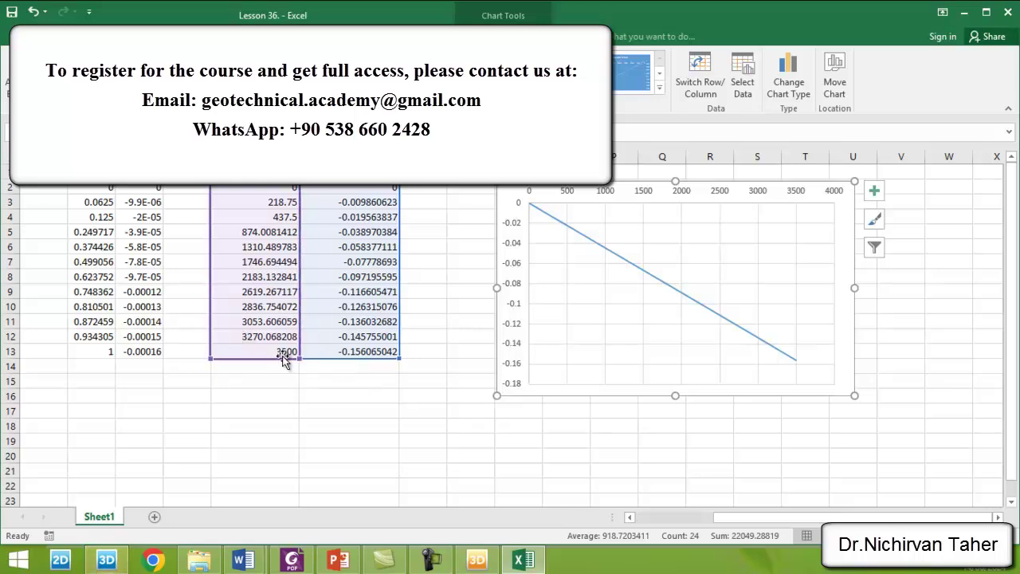
Enter the note "fc =25 mpa" in cell O20 below the chart.
{"action": "left_click", "coordinate": [270, 352]}
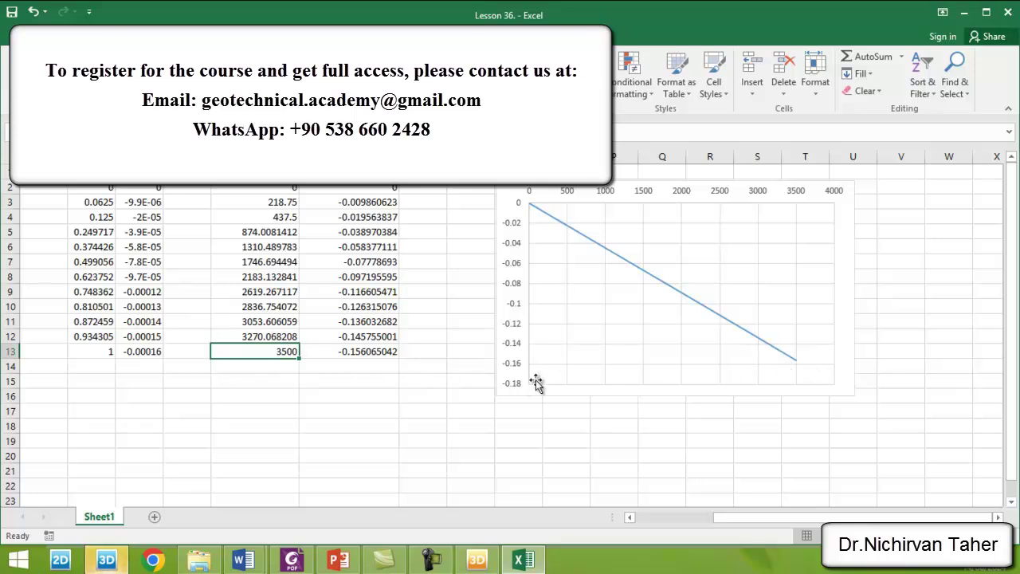
{"action": "scroll", "coordinate": [620, 327], "scroll_direction": "down", "scroll_amount": 2}
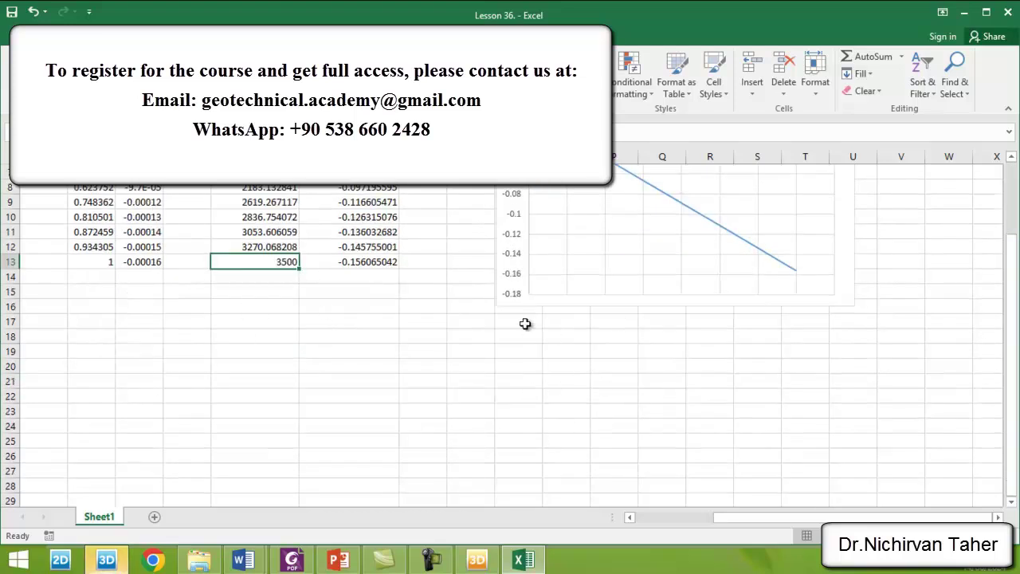
{"action": "scroll", "coordinate": [507, 349], "scroll_direction": "up", "scroll_amount": 1}
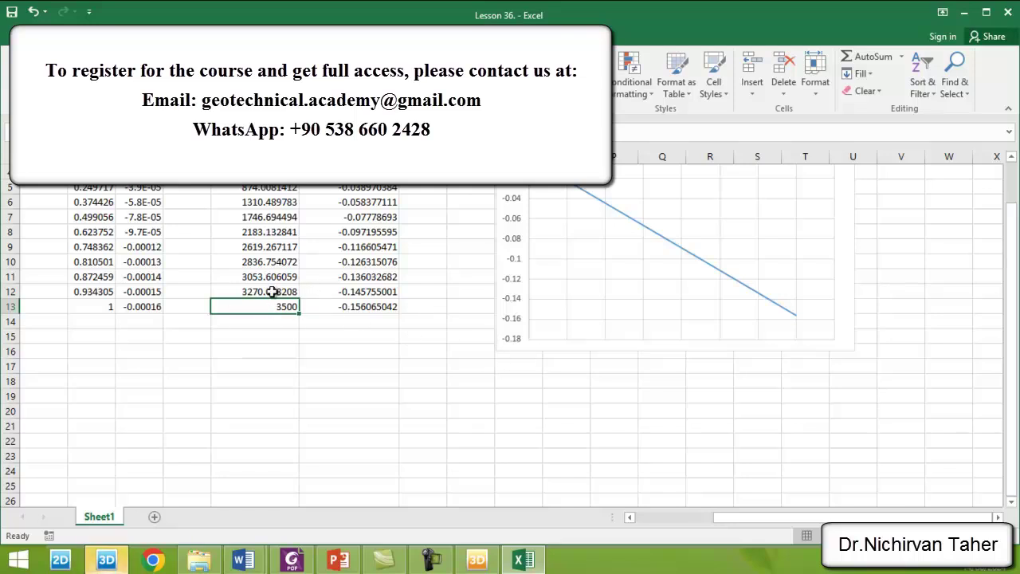
{"action": "left_click", "coordinate": [572, 413]}
{"action": "type", "text": "fc =25 mp"}
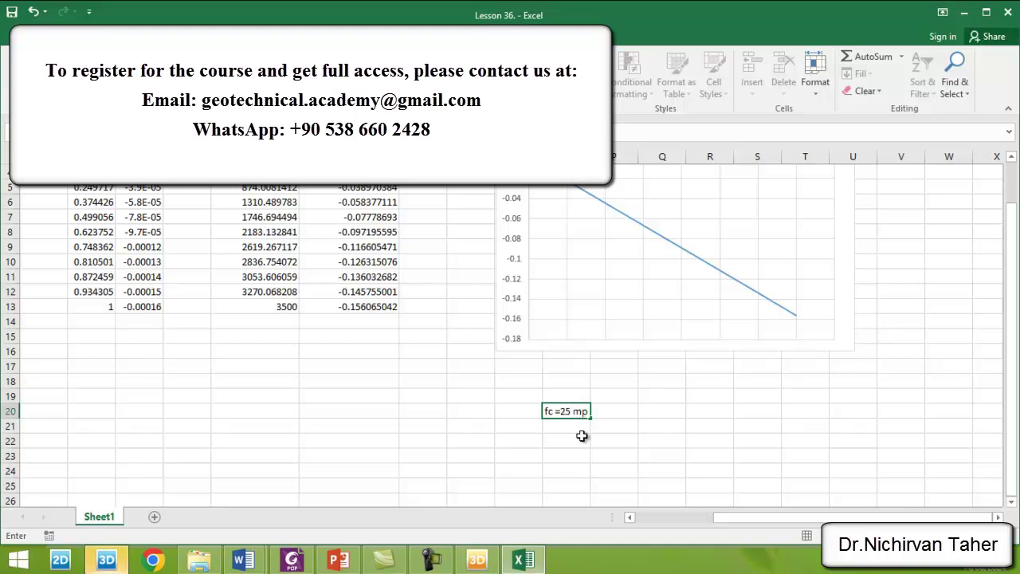
{"action": "type", "text": "a"}
{"action": "left_click", "coordinate": [657, 440]}
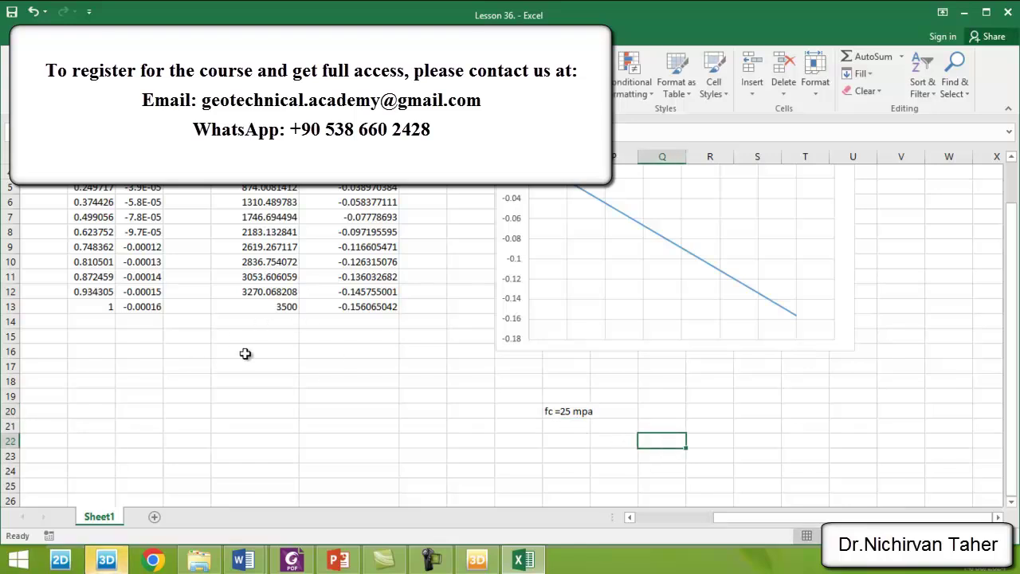
Enter the note "qu = 50 mpa" in cell O21 and widen column O to fit the notes.
{"action": "left_click", "coordinate": [557, 425]}
{"action": "type", "text": "qu = 50 mpa"}
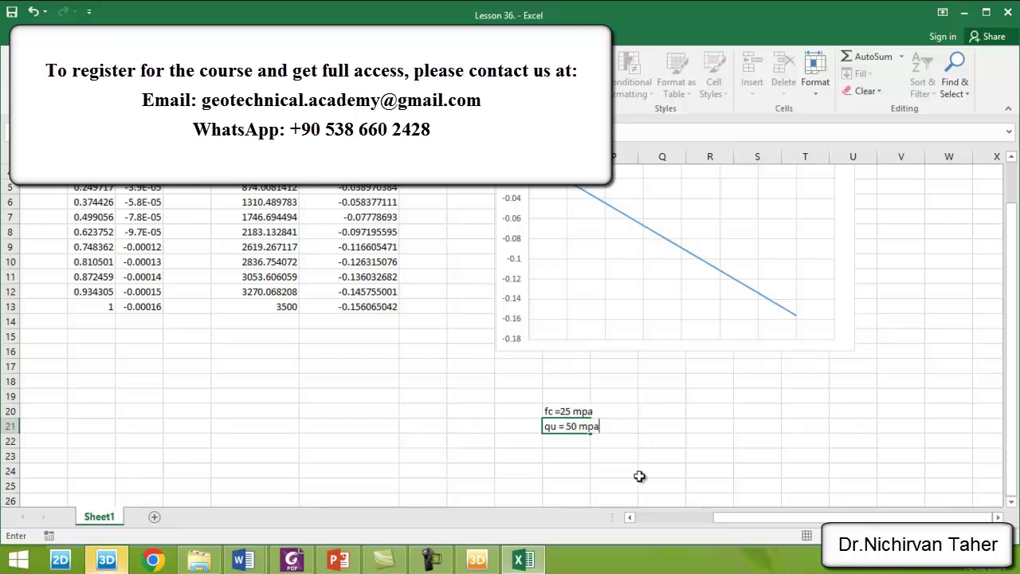
{"action": "left_click", "coordinate": [641, 481]}
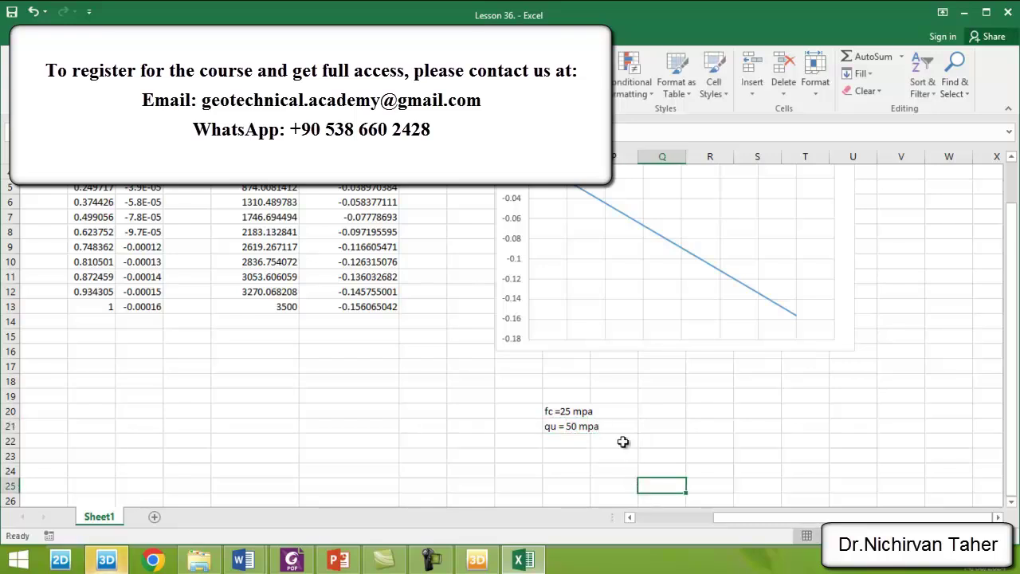
{"action": "left_click_drag", "start_coordinate": [589, 156], "coordinate": [609, 157]}
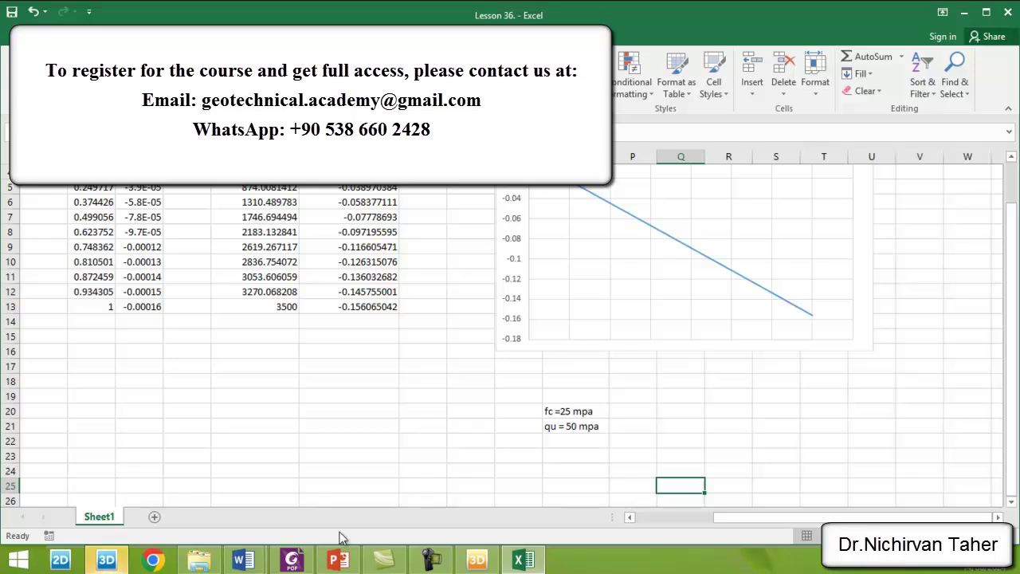
Switch to the PowerPoint course presentation and show slide 99 with the presumptive bearing capacity table for rocks.
{"action": "left_click", "coordinate": [339, 561]}
{"action": "scroll", "coordinate": [151, 502], "scroll_direction": "down", "scroll_amount": 2}
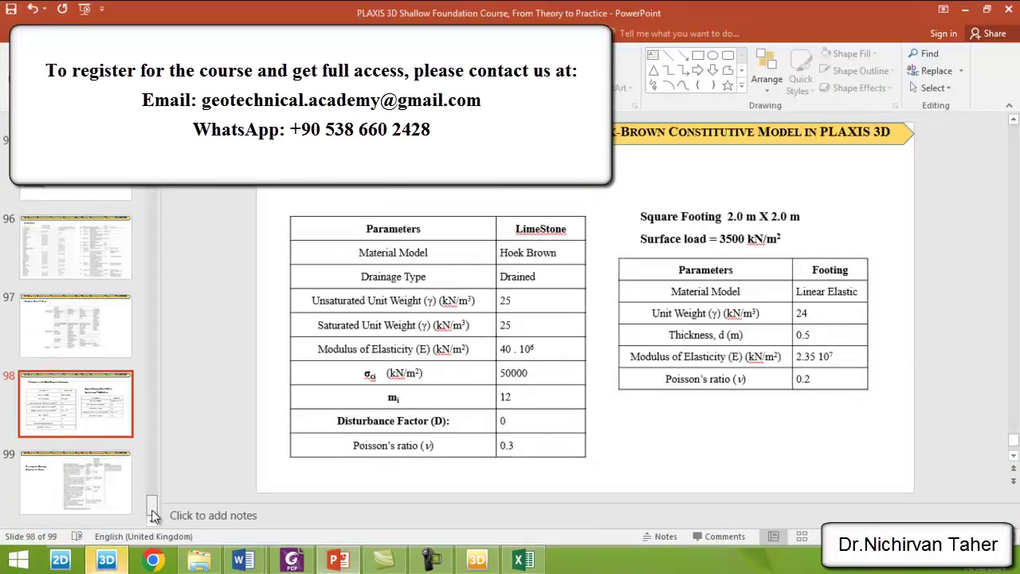
{"action": "left_click", "coordinate": [88, 488]}
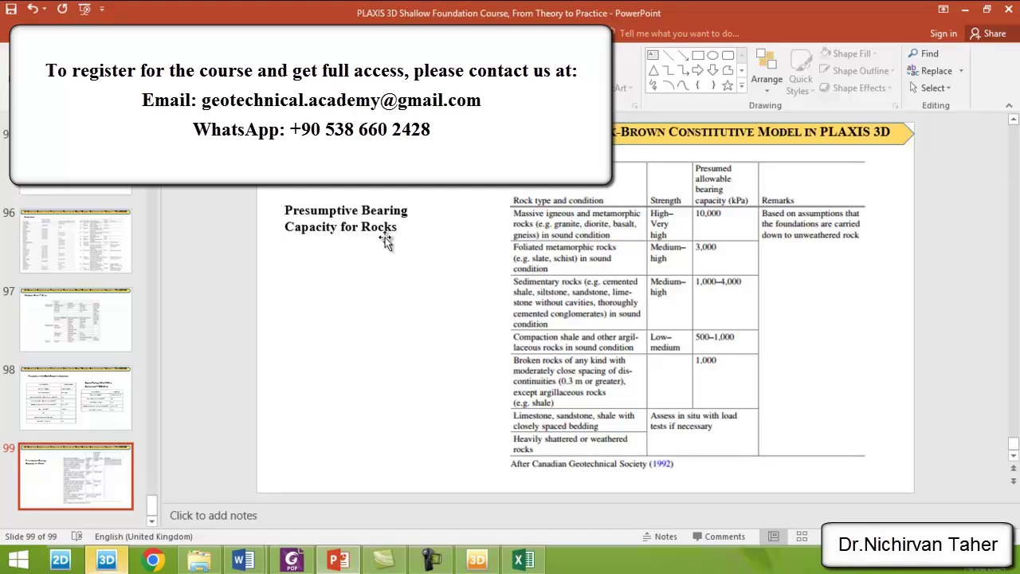